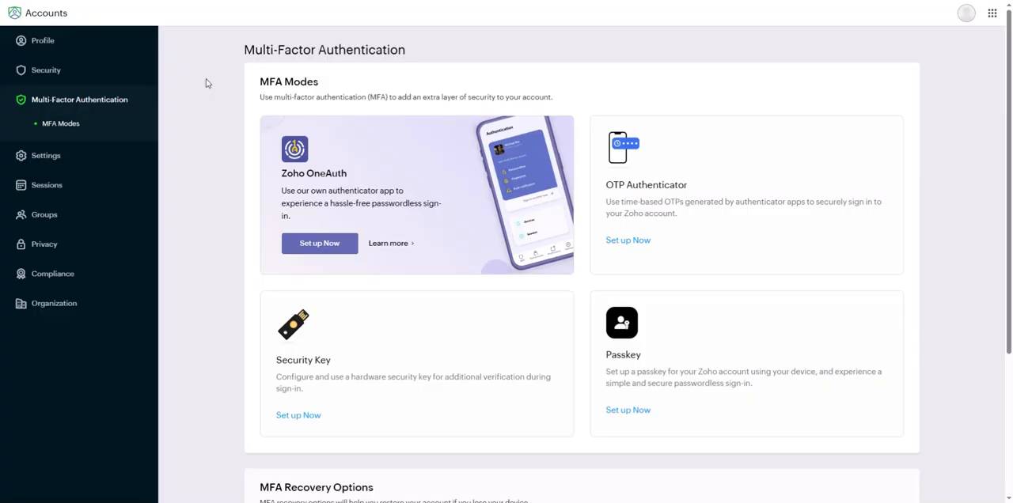
# Step: Review the multi-factor authentication modes offered for the Zoho account
pyautogui.click(69, 127)
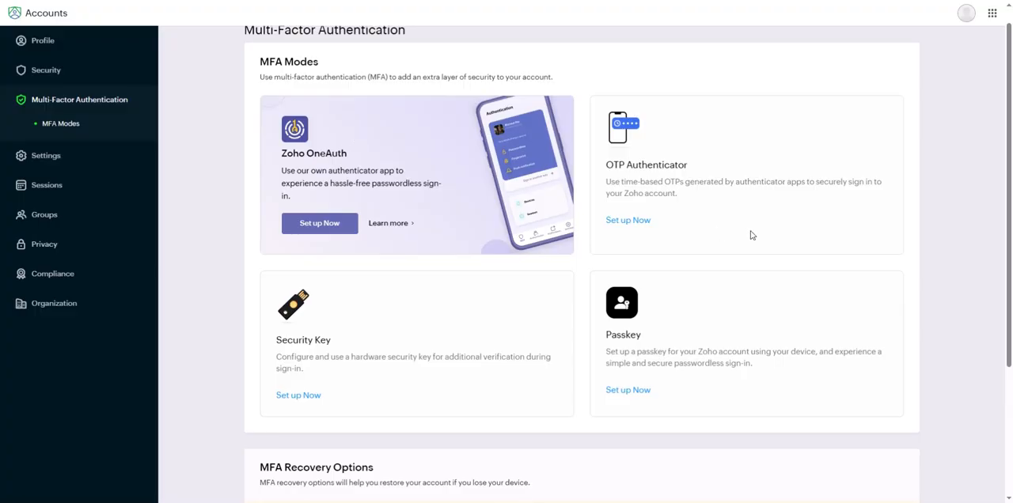
pyautogui.scroll(1, 486, 95)
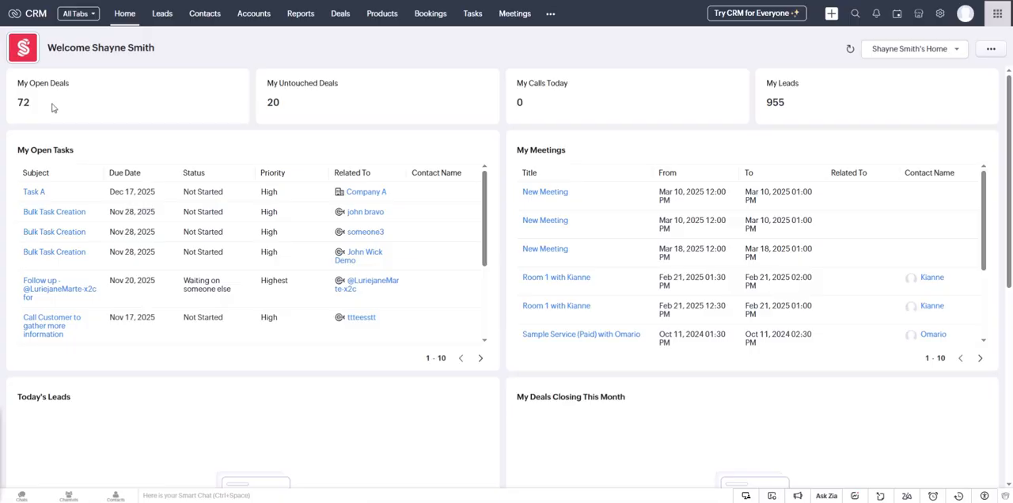
# Step: Switch to Zoho CRM and open the sharing rules in the Roles and Sharing setup
pyautogui.click(942, 19)
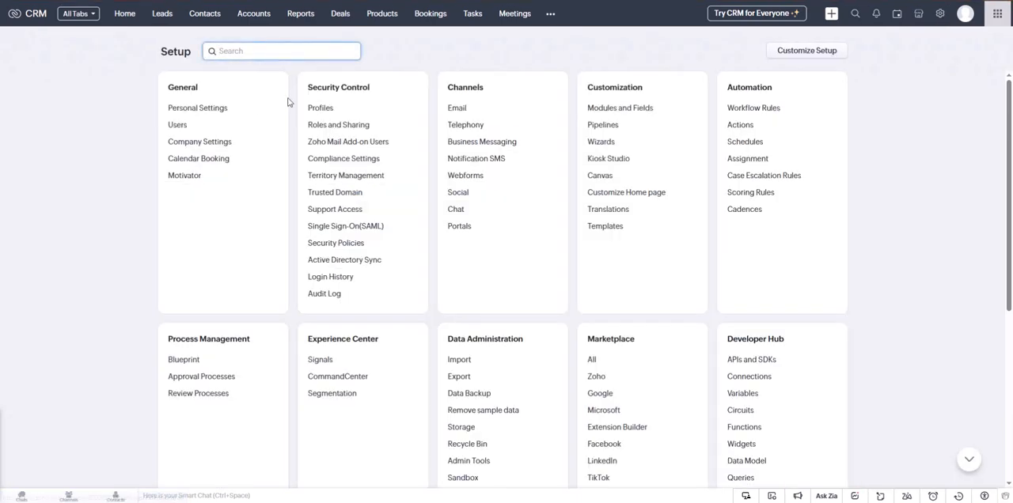
pyautogui.moveTo(307, 92); pyautogui.dragTo(384, 94)
pyautogui.click(385, 95)
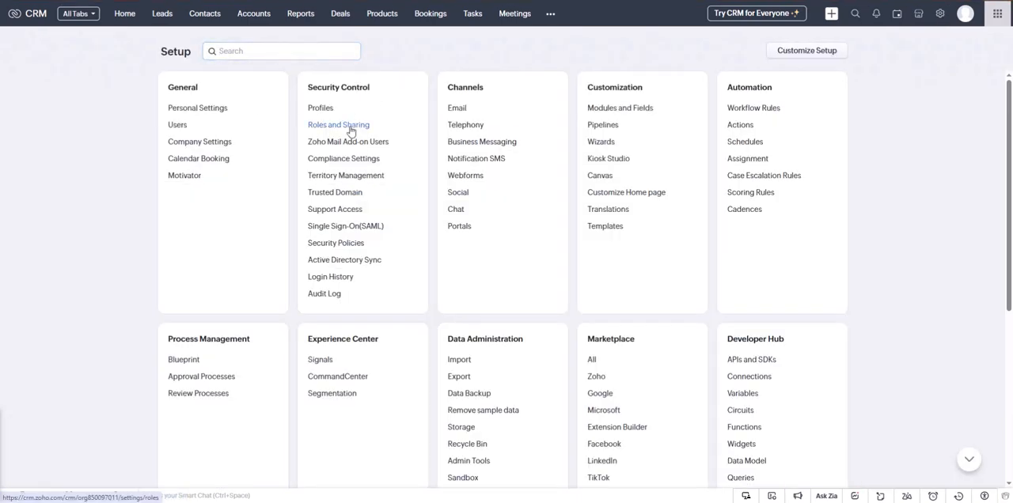
pyautogui.click(348, 126)
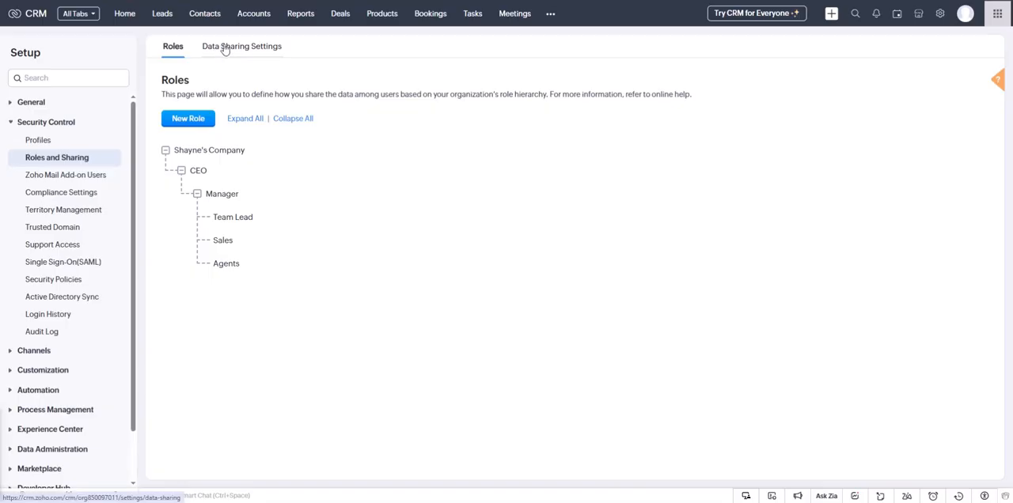
pyautogui.click(242, 47)
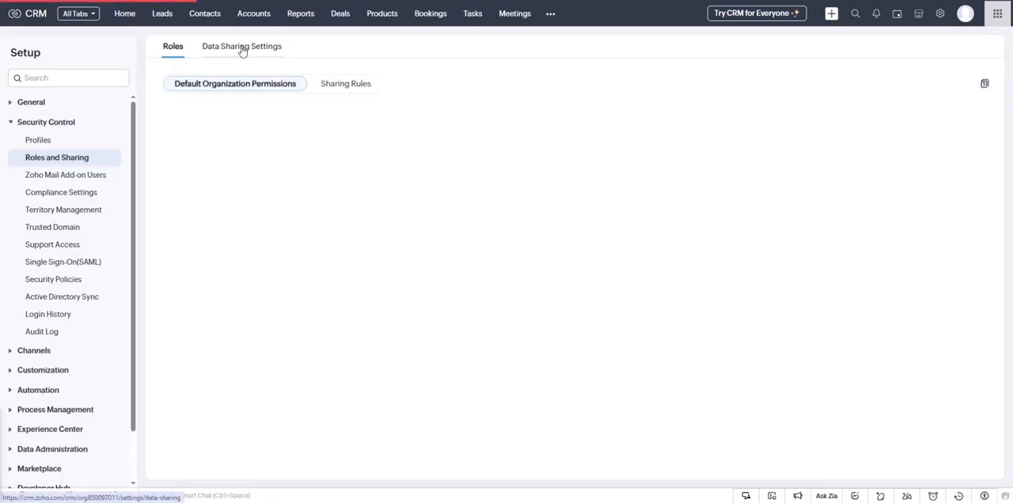
pyautogui.click(324, 90)
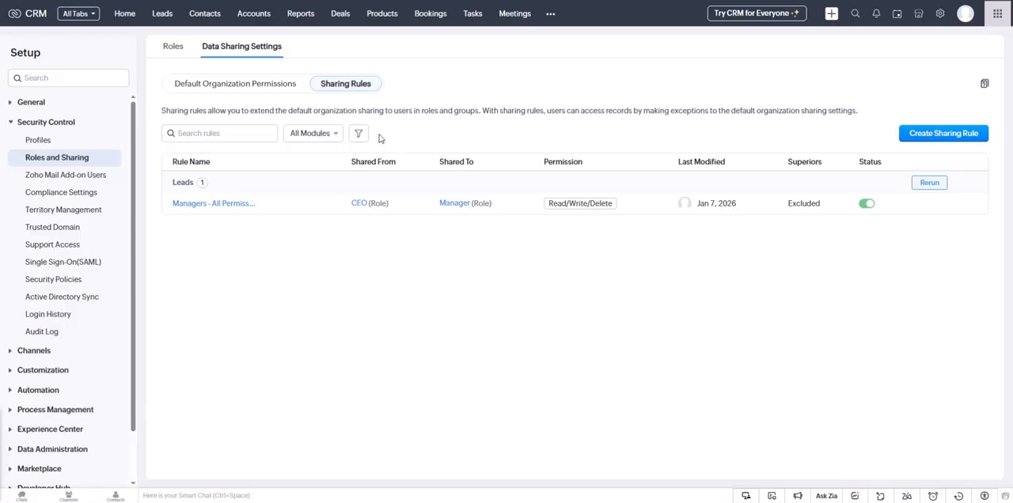
# Step: Set the permission of the Leads rule that shares CEO records with Manager to Read Only and save it
pyautogui.click(204, 204)
pyautogui.click(543, 129)
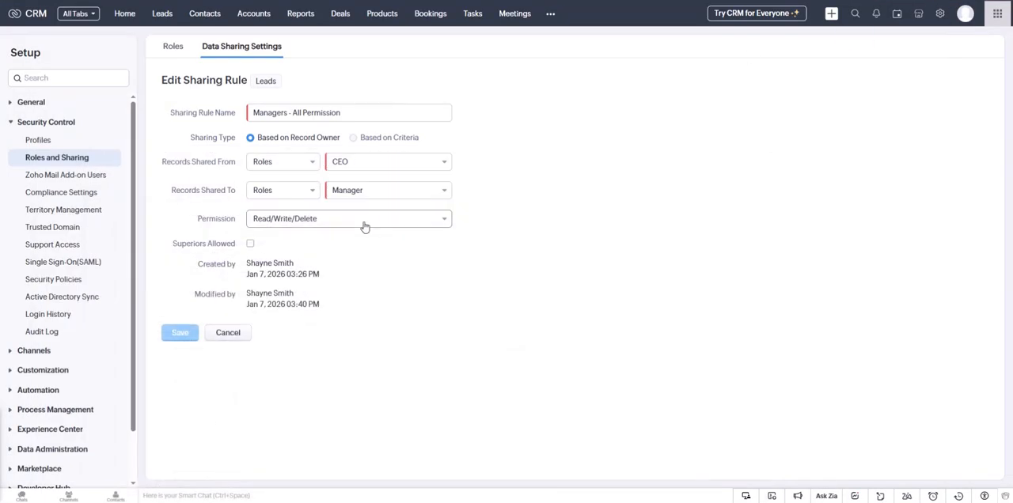
pyautogui.click(363, 227)
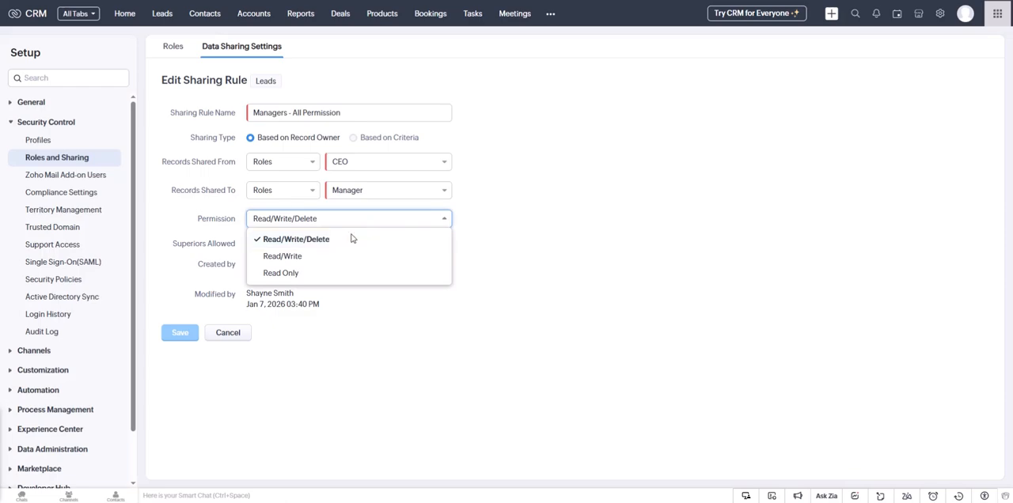
pyautogui.click(333, 273)
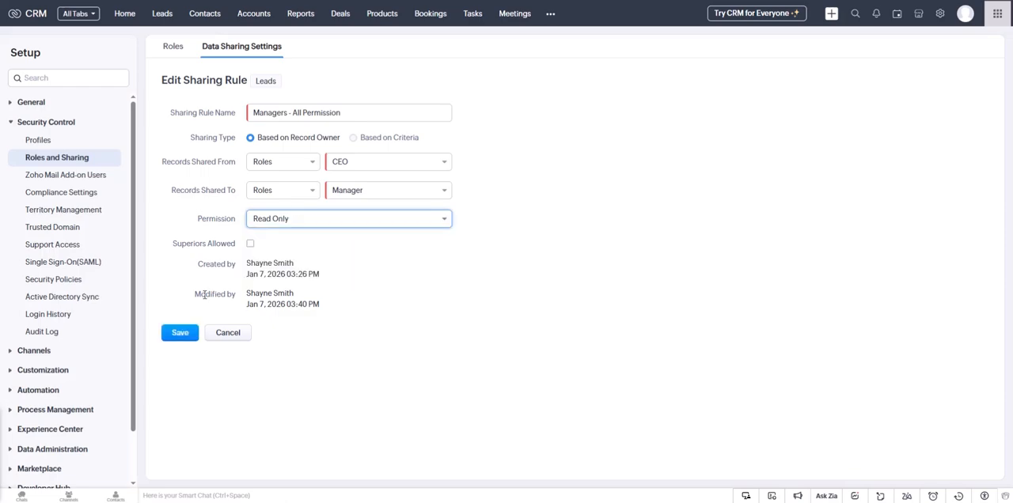
pyautogui.click(179, 332)
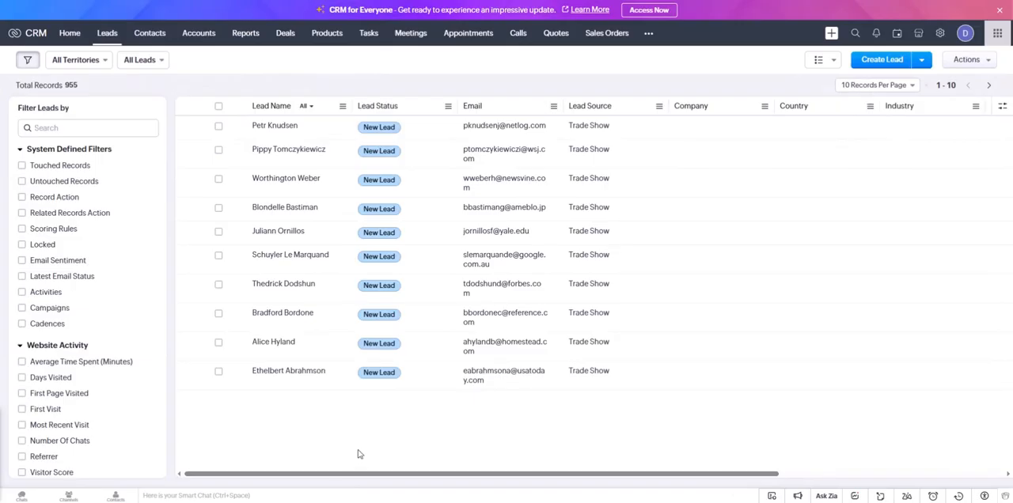
# Step: Refresh the leads list in the other user's CRM session and reopen the Leads sharing rule for editing
pyautogui.press('F5')
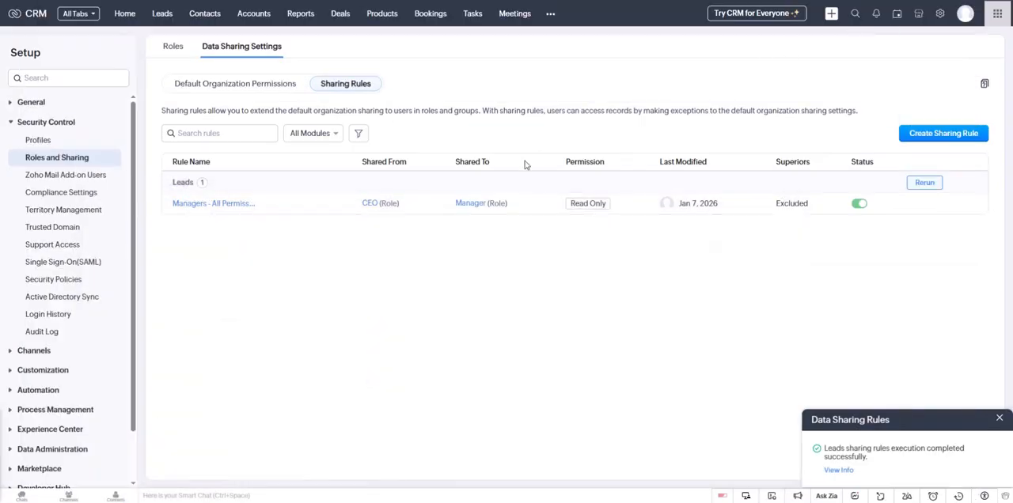
pyautogui.click(223, 206)
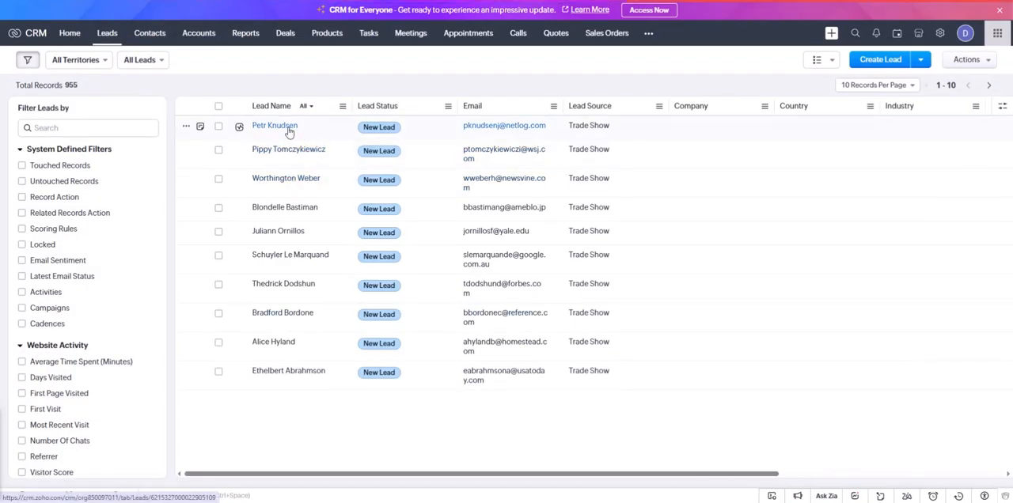
# Step: Open the first lead in the other user's session and check its additional record actions and detail fields
pyautogui.click(277, 127)
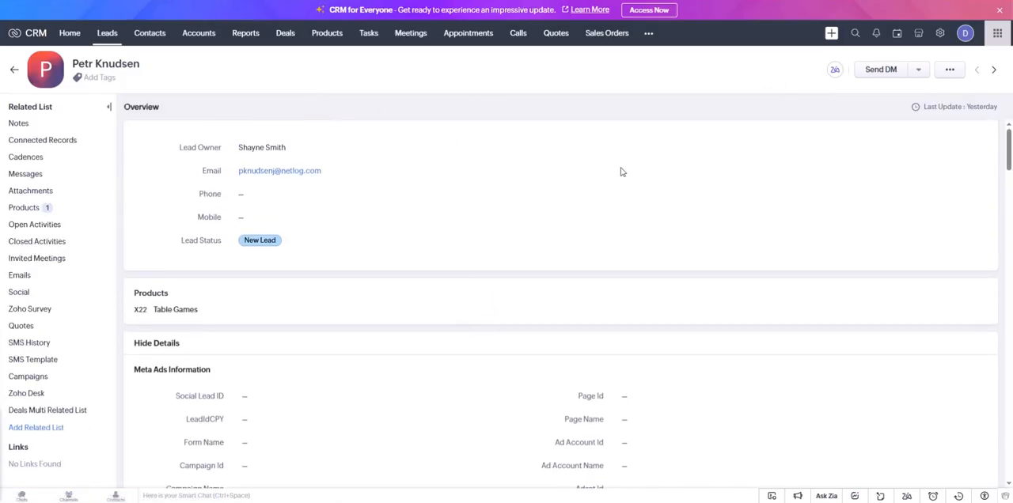
pyautogui.click(951, 70)
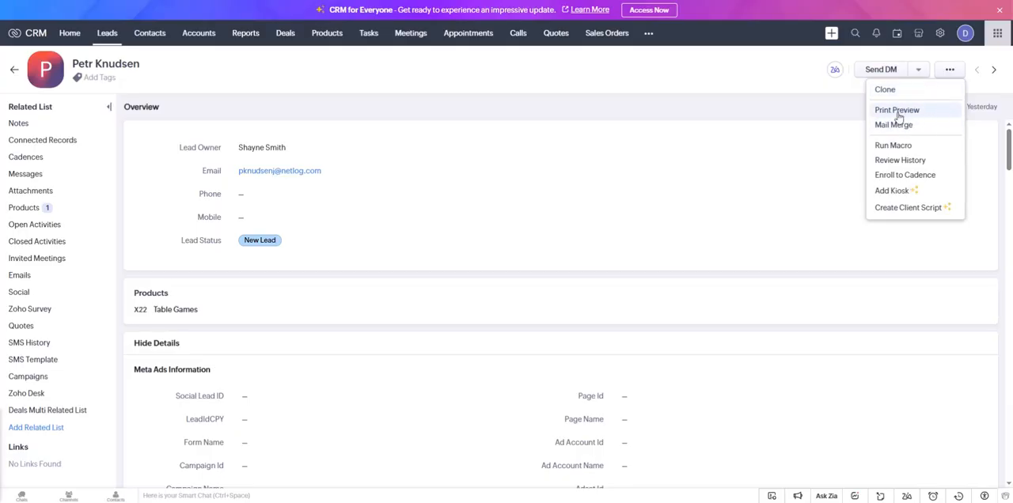
pyautogui.click(691, 113)
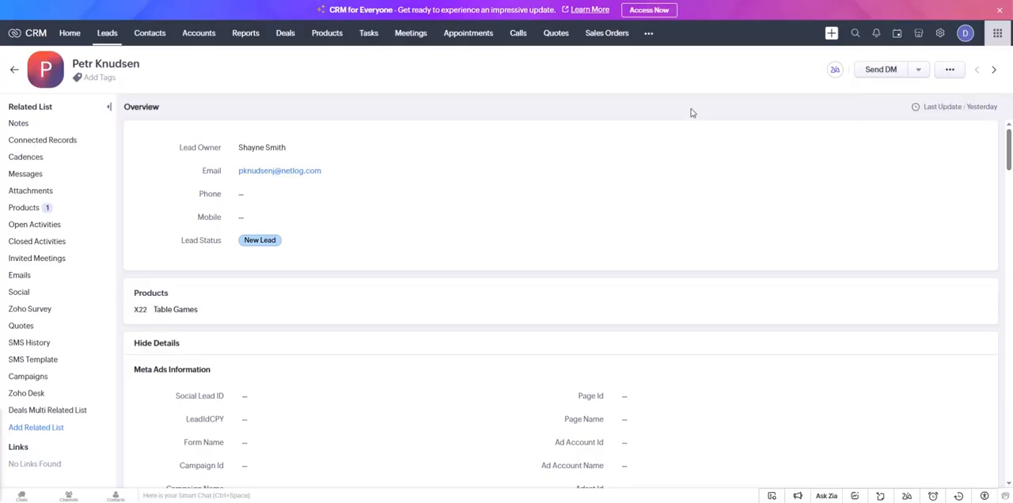
pyautogui.click(950, 69)
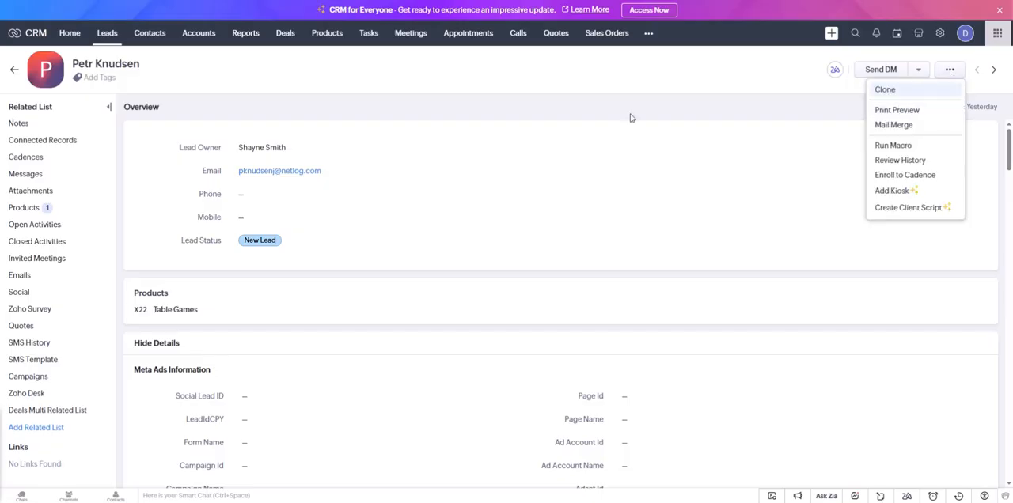
pyautogui.click(597, 124)
pyautogui.scroll(-2, 642, 352)
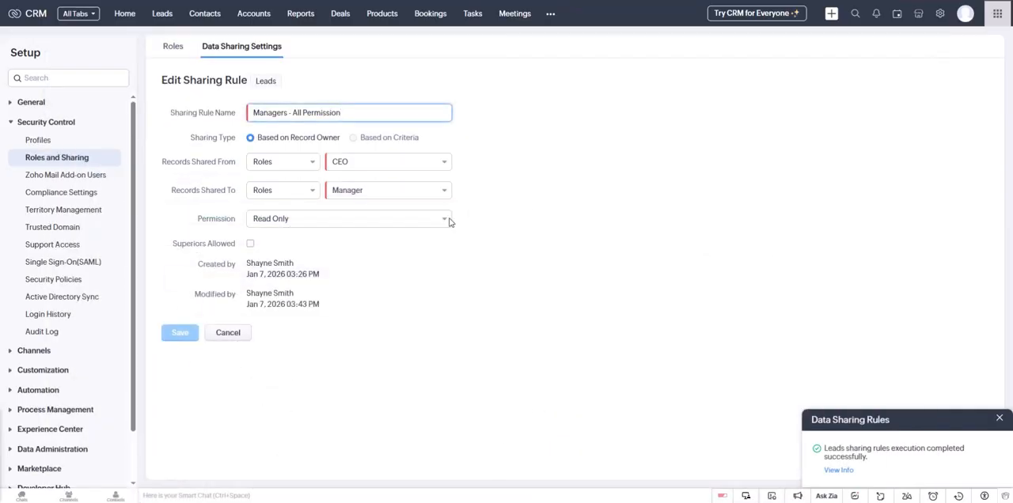
# Step: Set the permission of the Leads sharing rule to Read/Write and save the rule
pyautogui.click(445, 220)
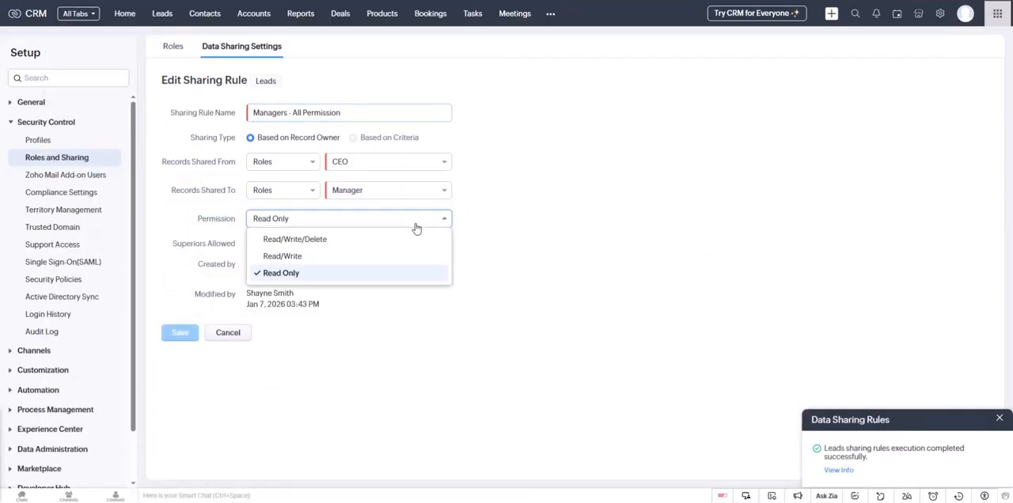
pyautogui.click(368, 258)
pyautogui.click(190, 332)
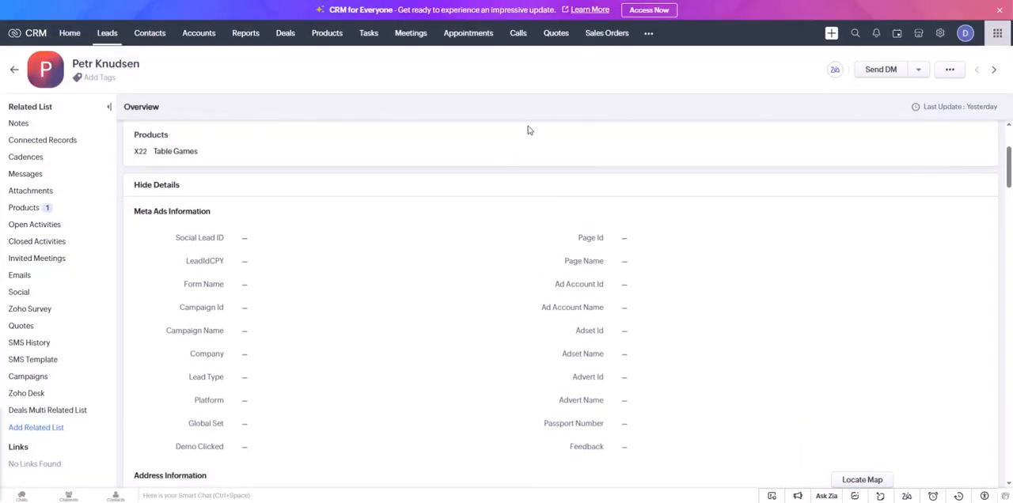
# Step: Reload the lead in the other user's session and set State to 5 in its Address Information
pyautogui.press('F5')
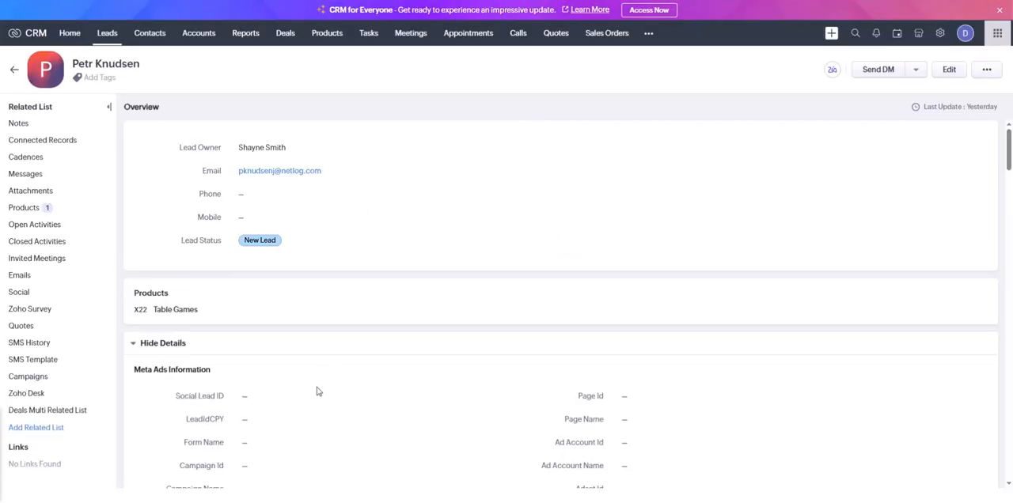
pyautogui.scroll(-2, 407, 343)
pyautogui.scroll(-2, 690, 357)
pyautogui.scroll(-3, 351, 245)
pyautogui.scroll(-2, 276, 223)
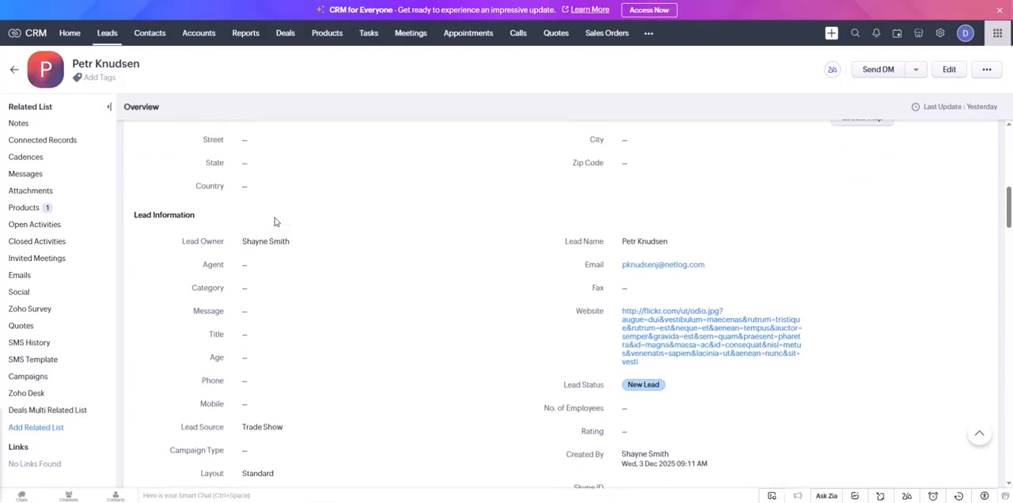
pyautogui.scroll(2, 276, 223)
pyautogui.click(304, 261)
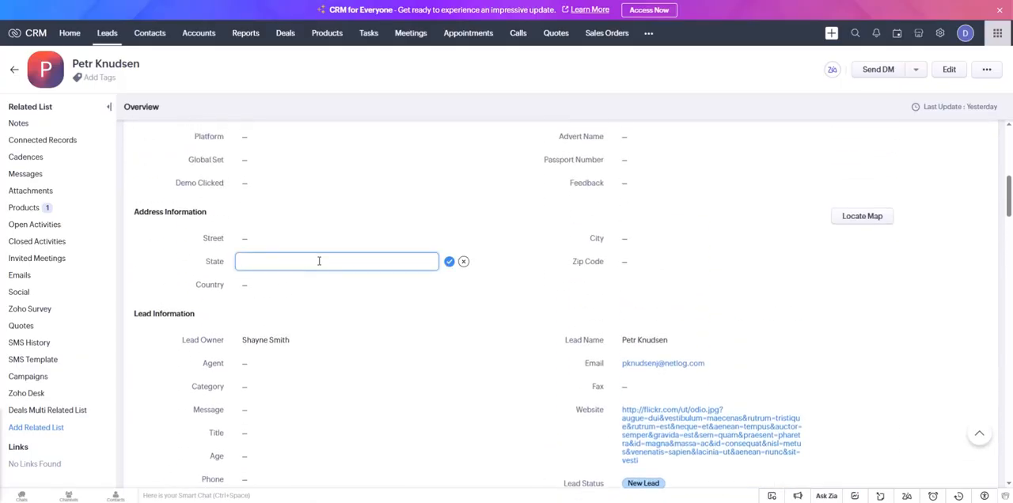
pyautogui.write('5')
pyautogui.click(448, 262)
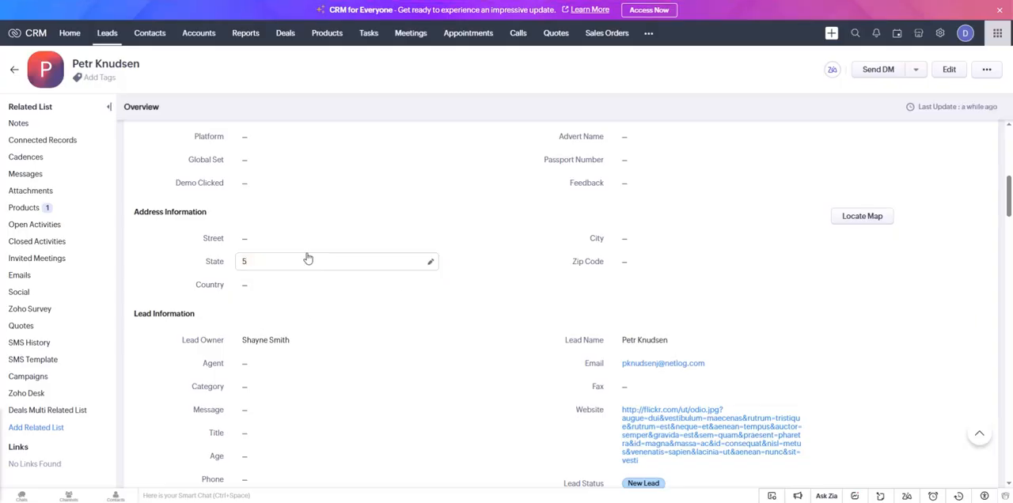
# Step: Examine the lead's additional record actions and detail fields to see which operations the other user is allowed
pyautogui.scroll(1, 341, 273)
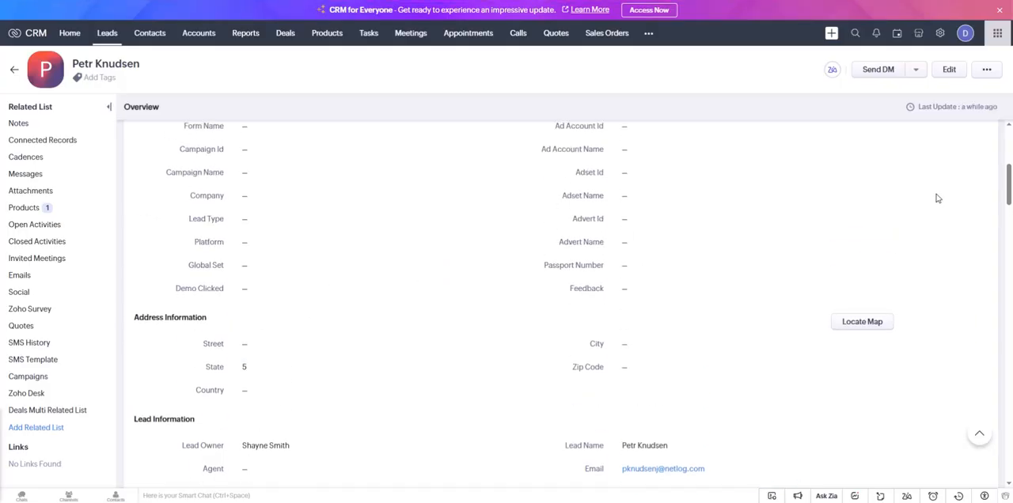
pyautogui.scroll(1, 936, 197)
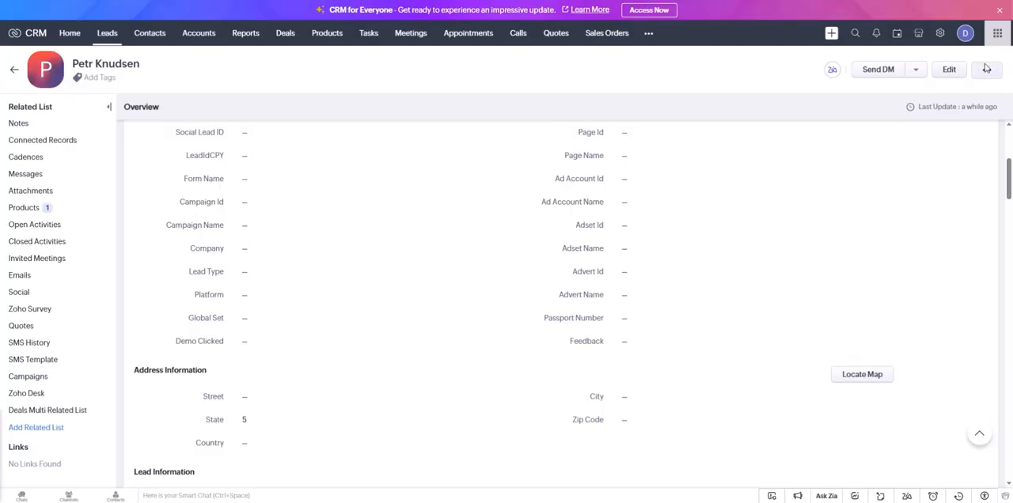
pyautogui.click(985, 70)
pyautogui.scroll(-2, 705, 165)
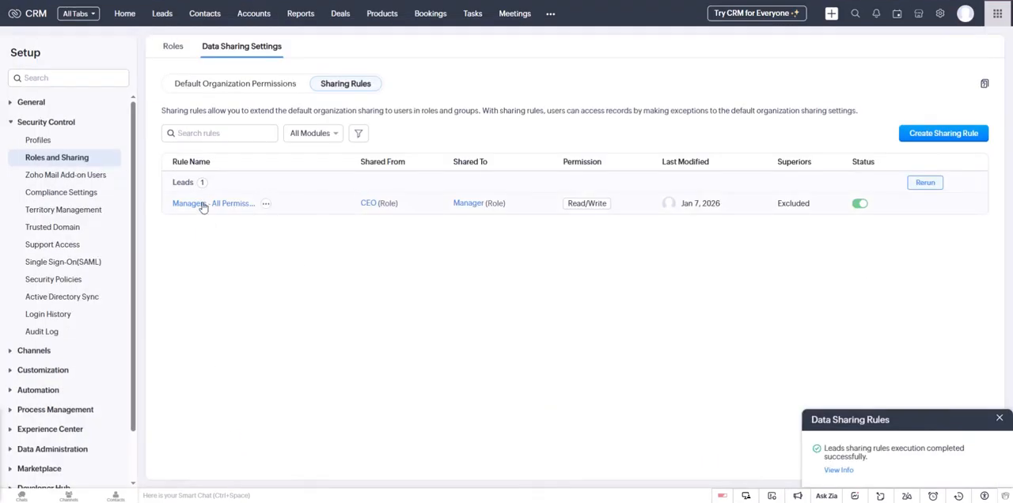
pyautogui.click(200, 207)
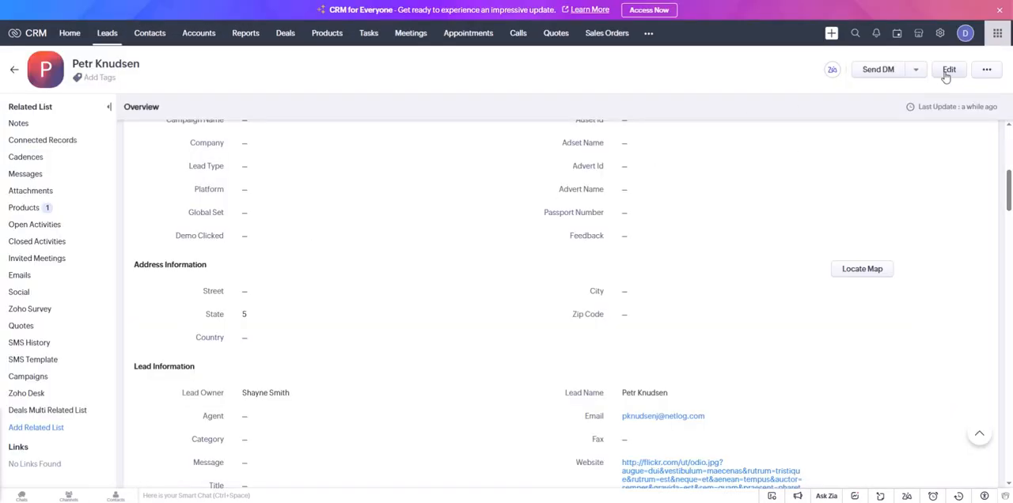
pyautogui.scroll(3, 448, 307)
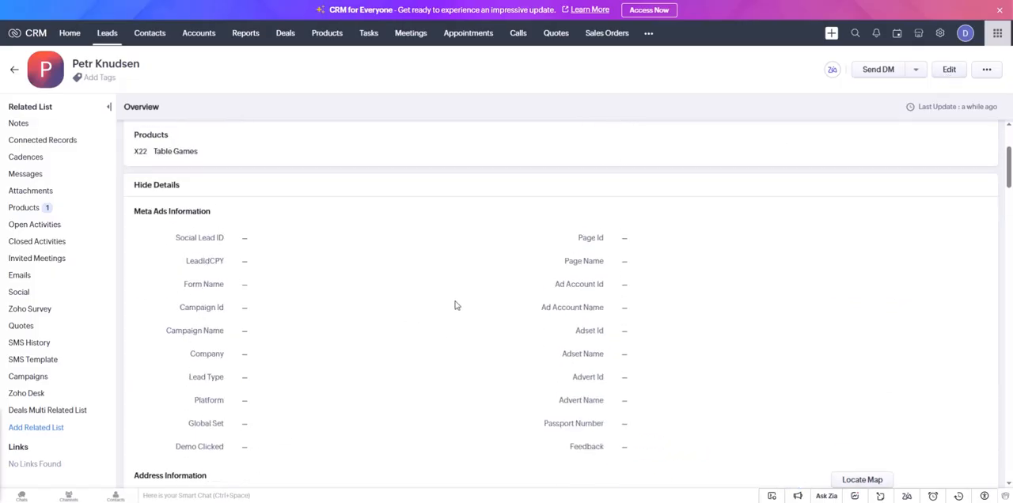
pyautogui.scroll(-3, 344, 319)
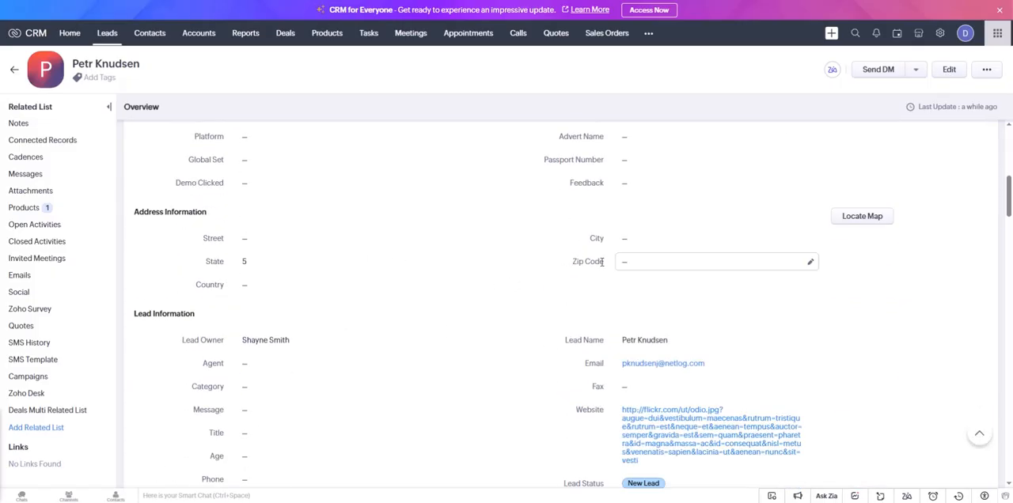
pyautogui.scroll(1, 361, 237)
pyautogui.scroll(1, 361, 236)
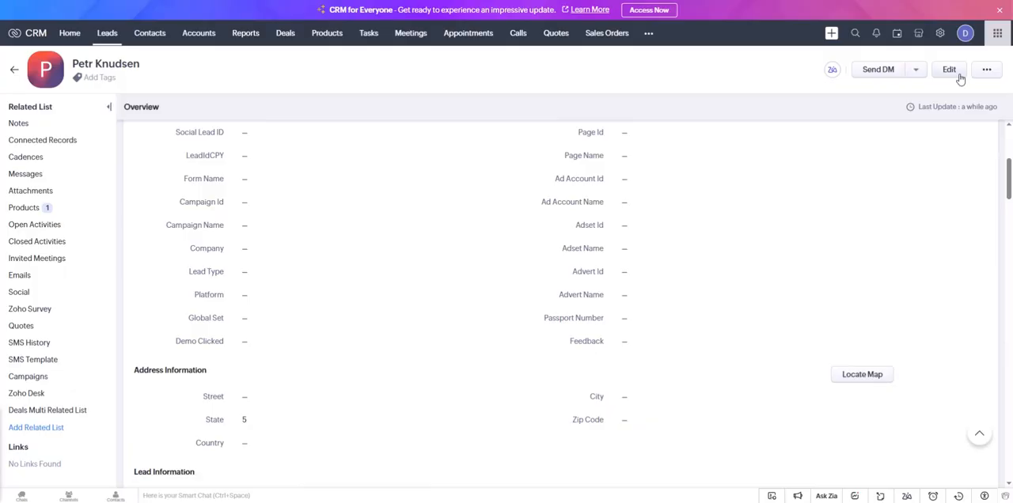
pyautogui.scroll(-1, 375, 222)
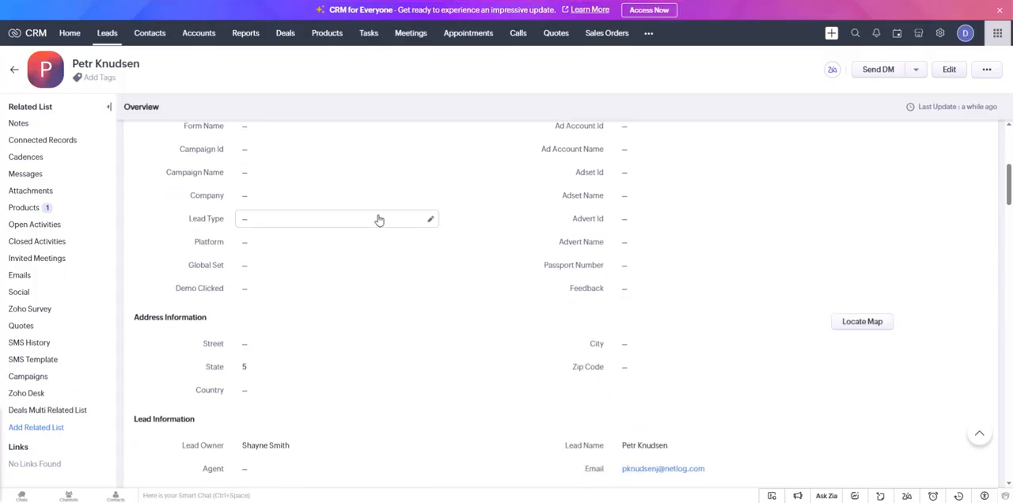
# Step: Return to the Leads sharing rule and check which kind of source its records are shared from
pyautogui.click(357, 225)
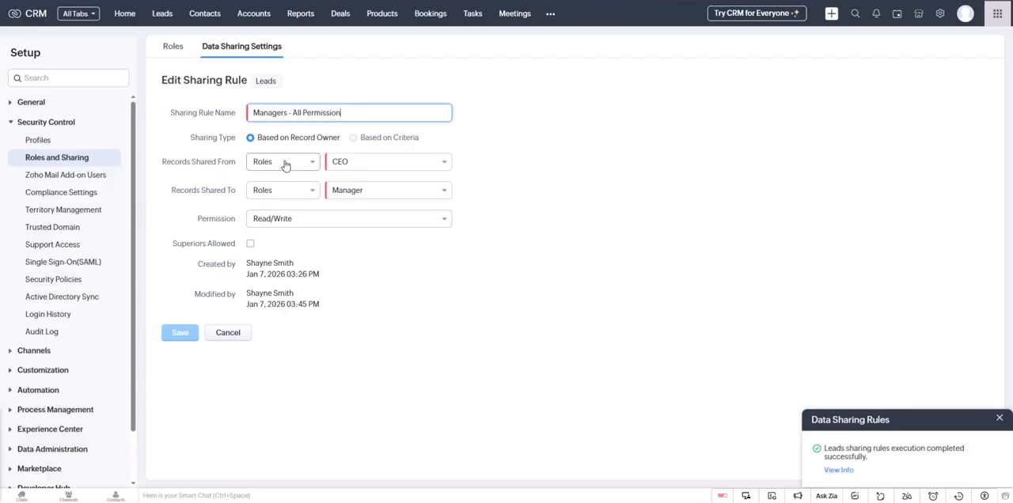
pyautogui.click(285, 165)
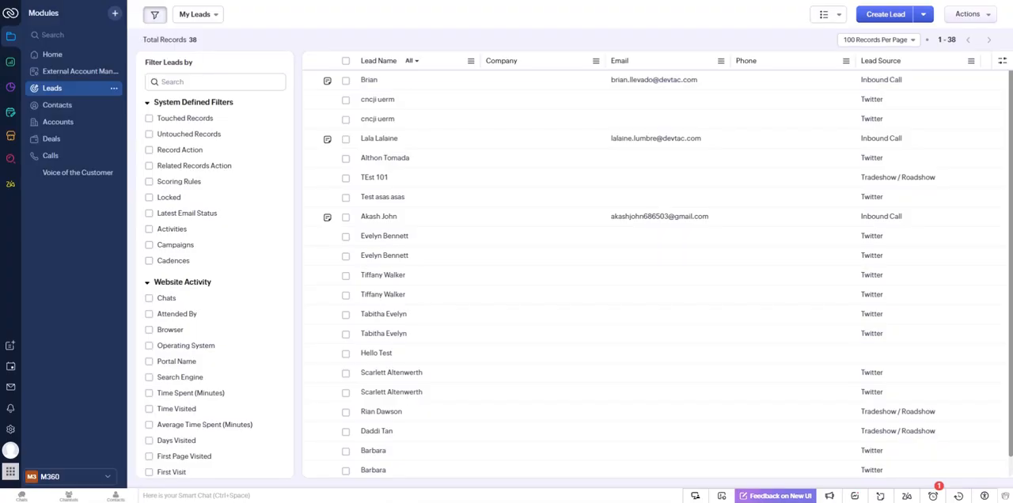
# Step: Find the Data Backup page in Setup and schedule the CRM backup twice a month on Wednesday
pyautogui.click(11, 429)
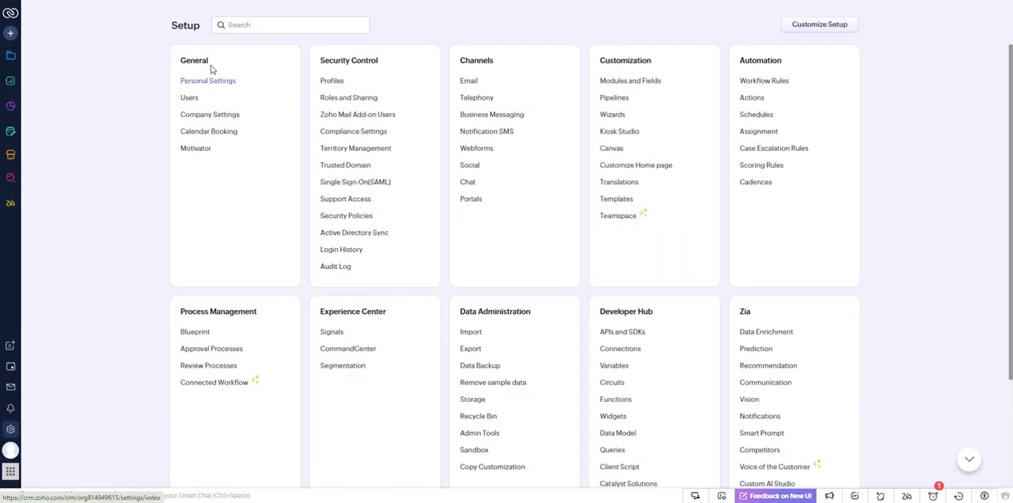
pyautogui.click(311, 30)
pyautogui.write('backup')
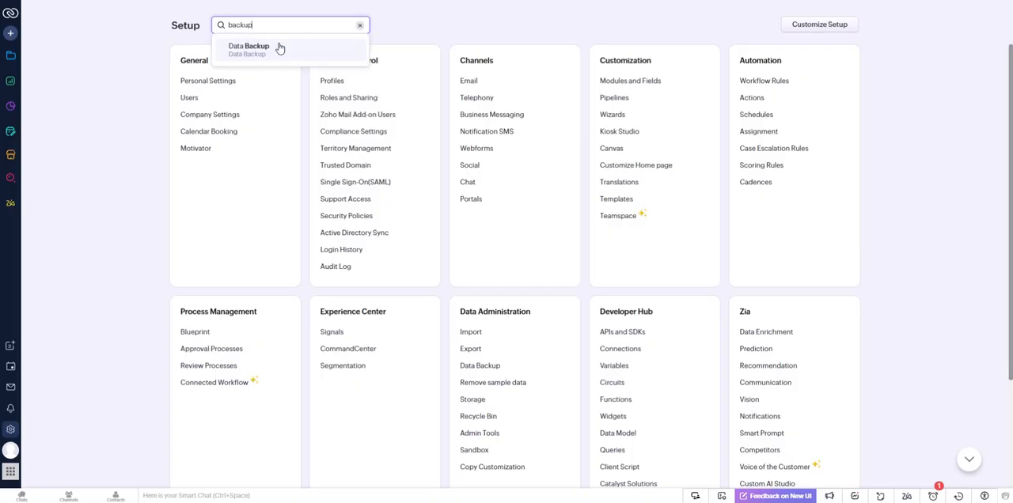
pyautogui.click(279, 47)
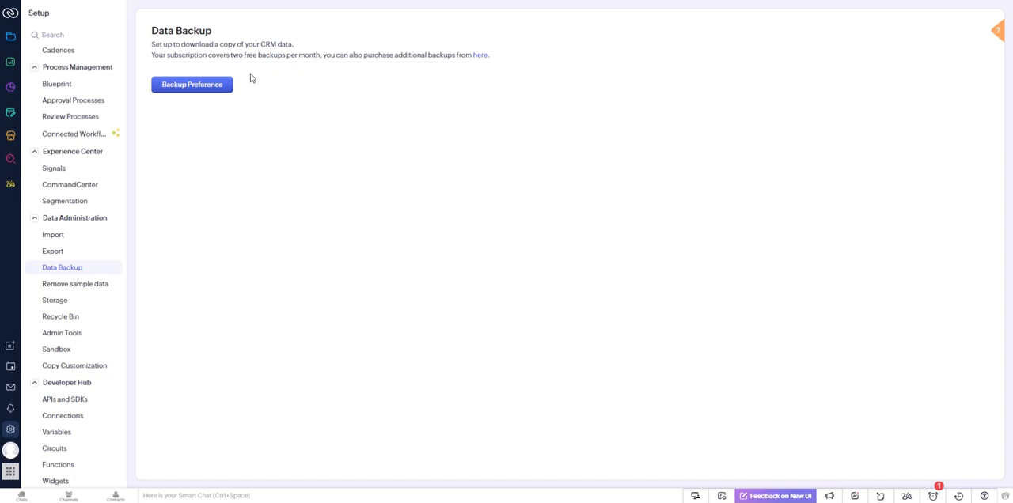
pyautogui.click(206, 87)
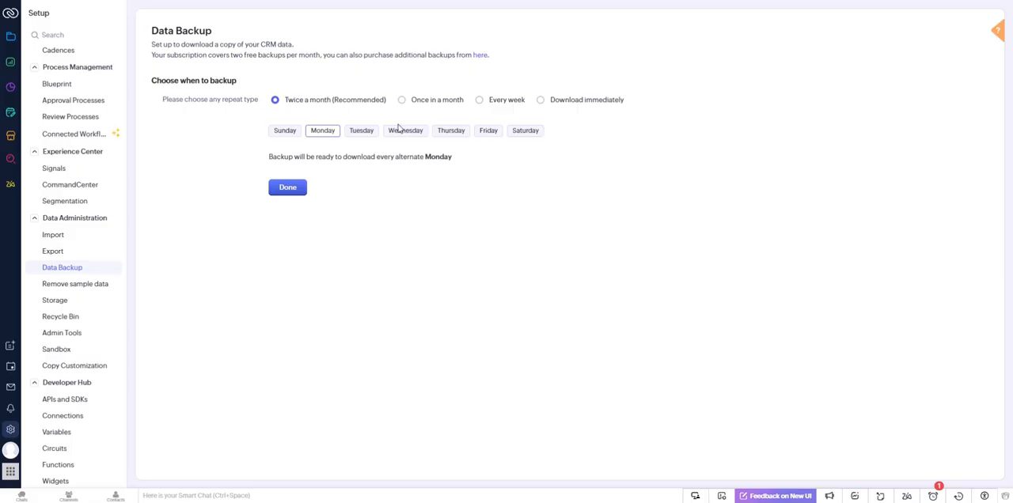
pyautogui.click(358, 134)
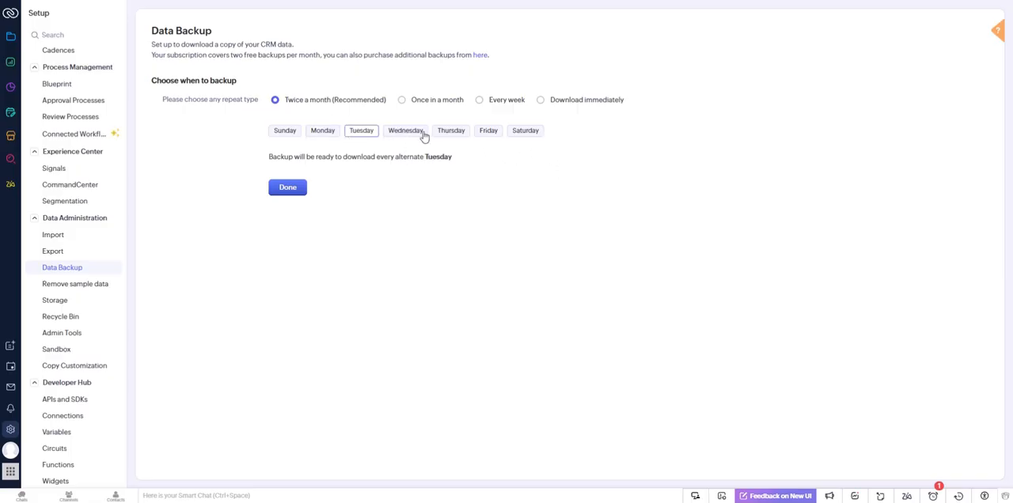
pyautogui.click(413, 134)
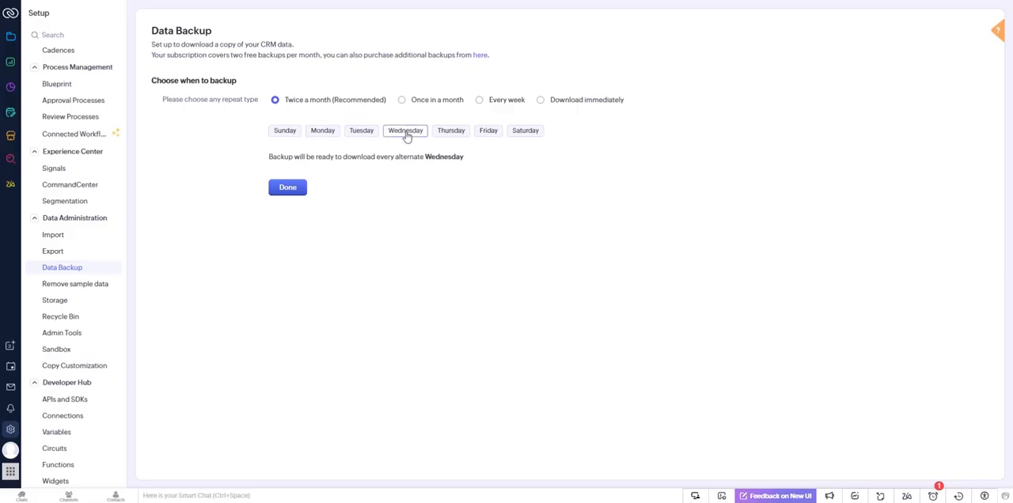
pyautogui.click(283, 188)
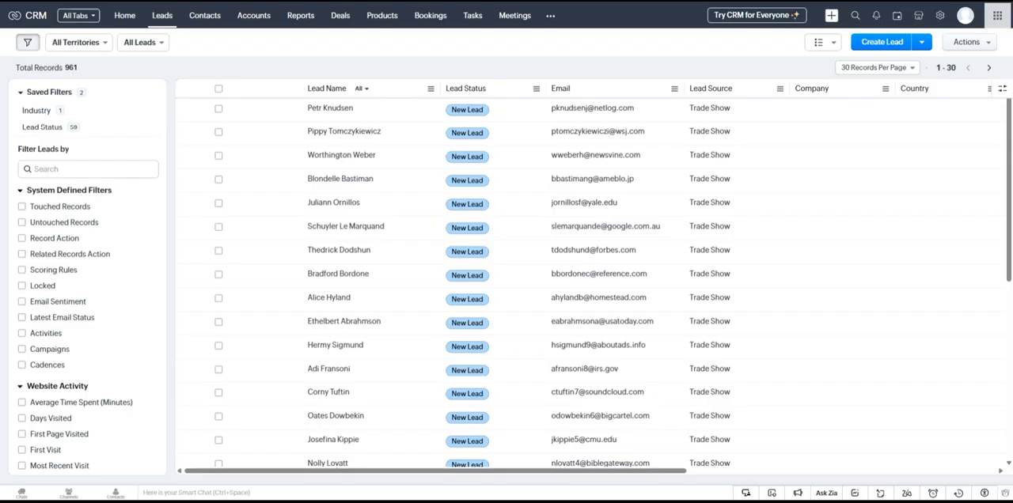
# Step: Open the Audit Log in Setup and review the entity, user, action and time options available for filtering recent activity
pyautogui.click(938, 16)
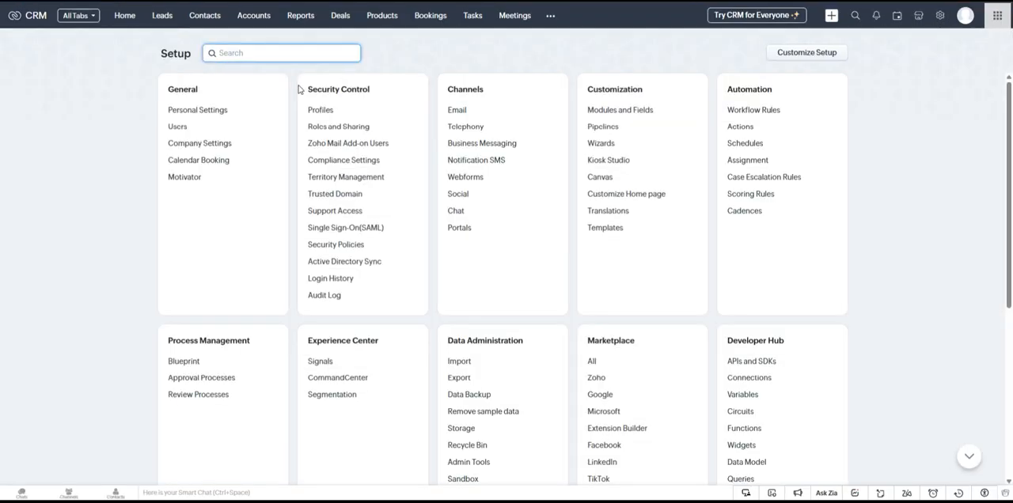
pyautogui.click(322, 297)
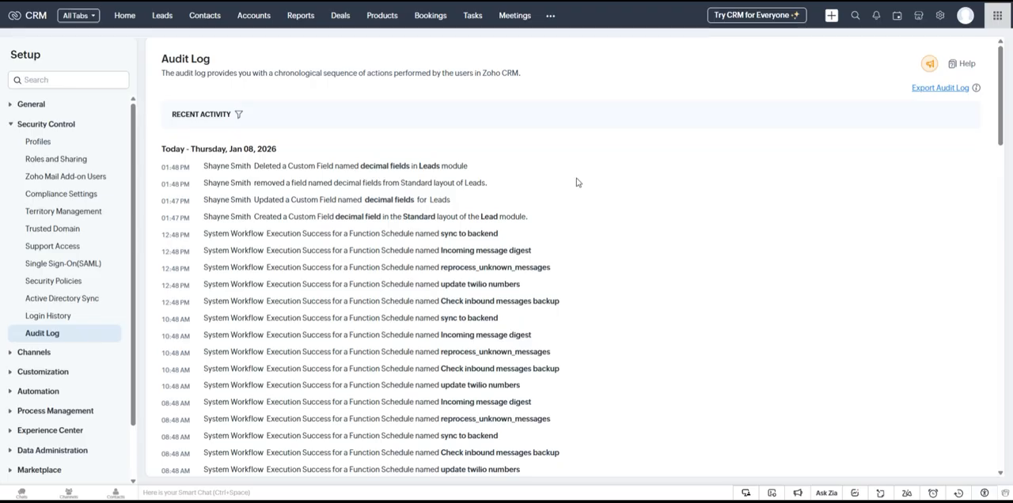
pyautogui.click(238, 114)
pyautogui.click(214, 141)
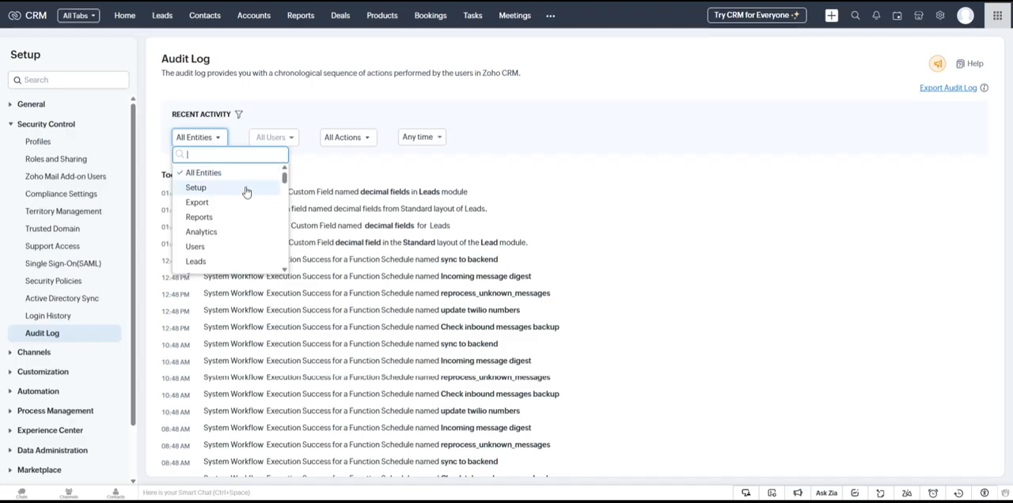
pyautogui.scroll(-1, 256, 237)
pyautogui.scroll(-3, 253, 228)
pyautogui.scroll(-1, 252, 223)
pyautogui.scroll(2, 243, 229)
pyautogui.click(283, 145)
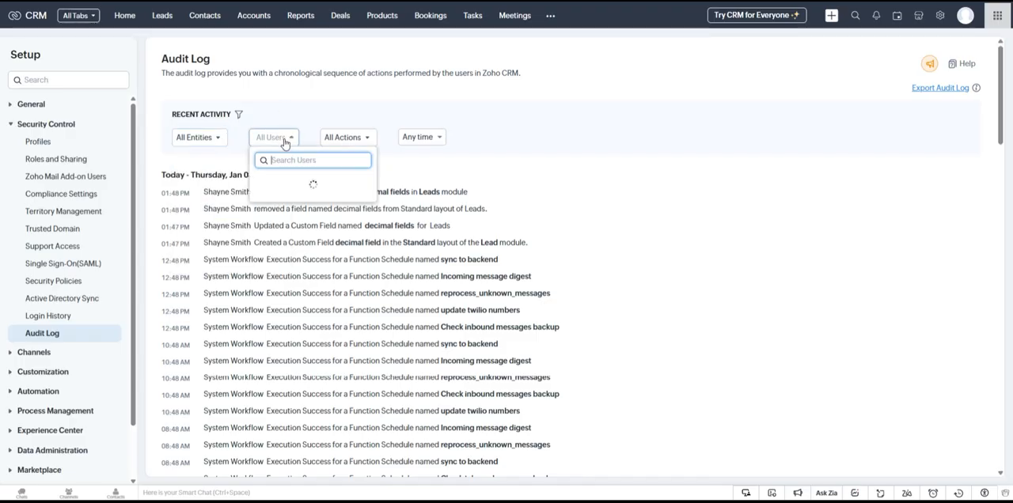
pyautogui.click(346, 138)
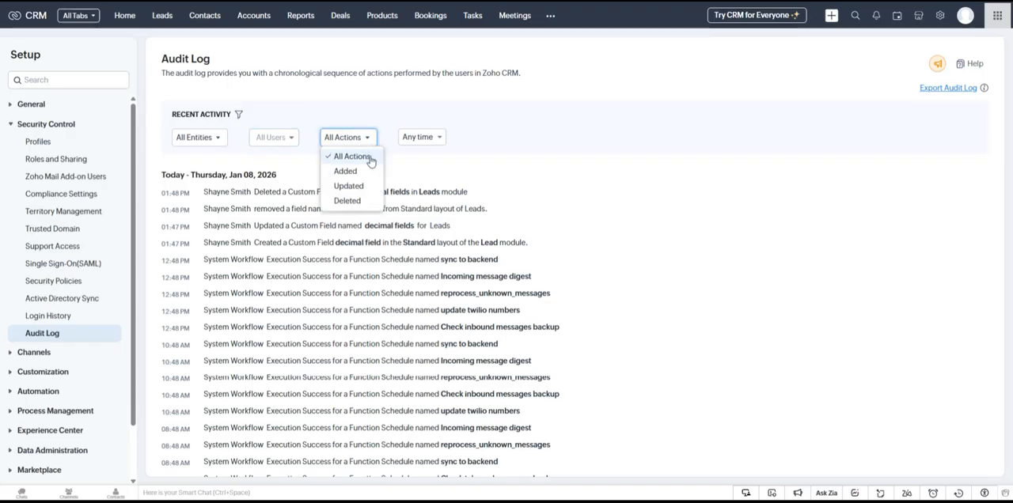
pyautogui.click(417, 138)
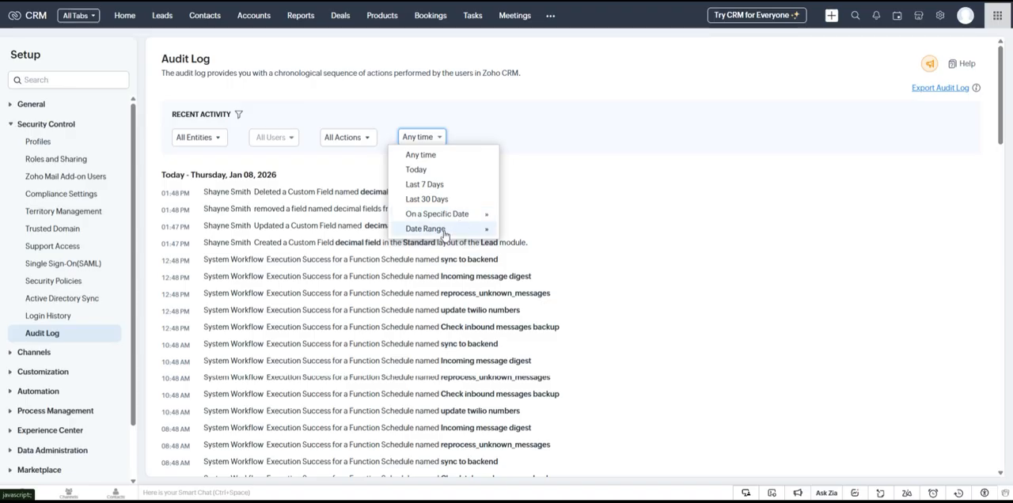
pyautogui.click(527, 126)
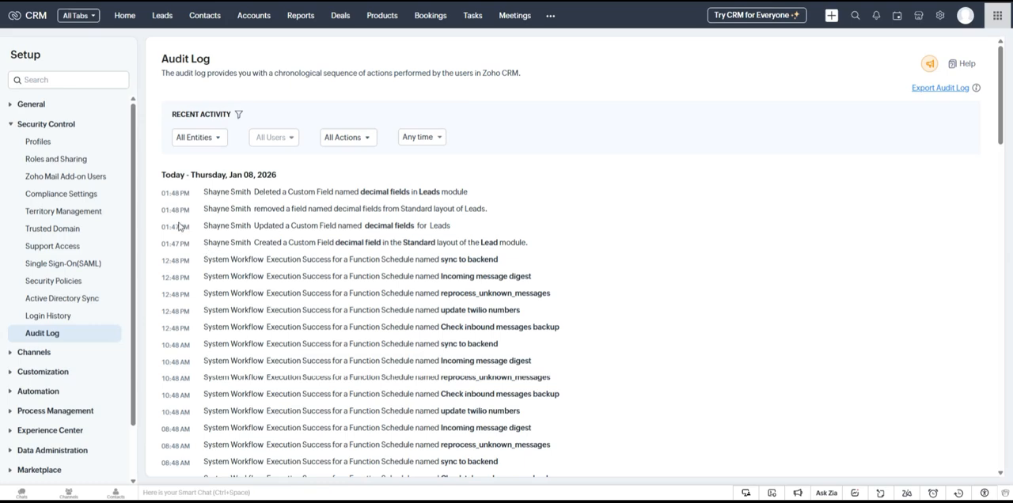
# Step: Examine the latest audit entries about the custom decimal field created, updated, removed and deleted in the Leads module
pyautogui.moveTo(480, 242); pyautogui.dragTo(549, 245)
pyautogui.click(594, 216)
pyautogui.moveTo(364, 226); pyautogui.dragTo(388, 237)
pyautogui.click(381, 239)
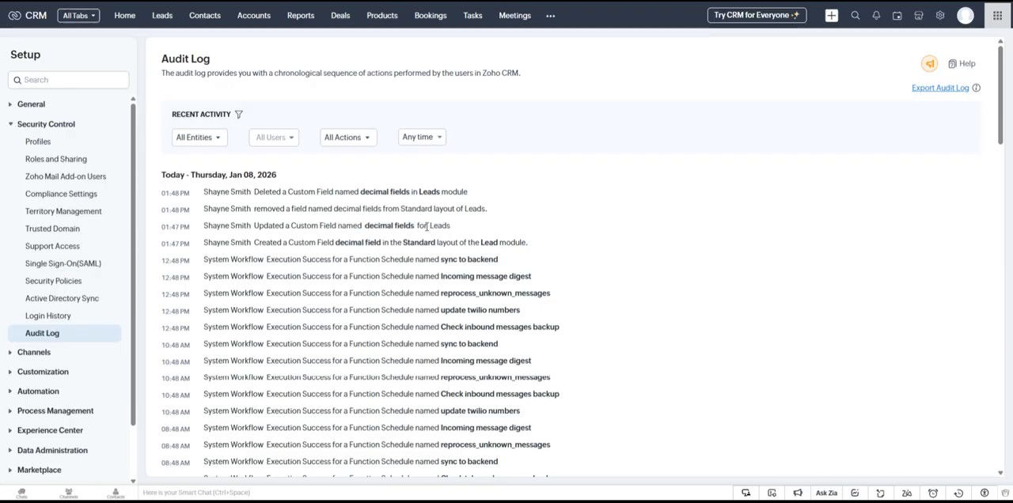
pyautogui.moveTo(450, 227); pyautogui.dragTo(359, 208)
pyautogui.click(359, 208)
pyautogui.moveTo(203, 191); pyautogui.dragTo(299, 199)
pyautogui.click(335, 170)
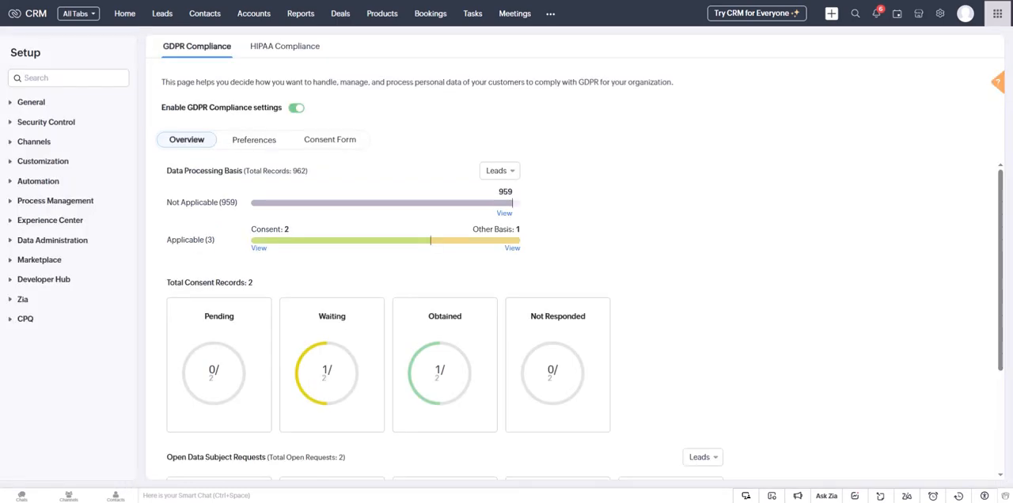
# Step: Turn the GDPR Compliance settings off and on again, and reload the open lead record to check the effect
pyautogui.click(292, 109)
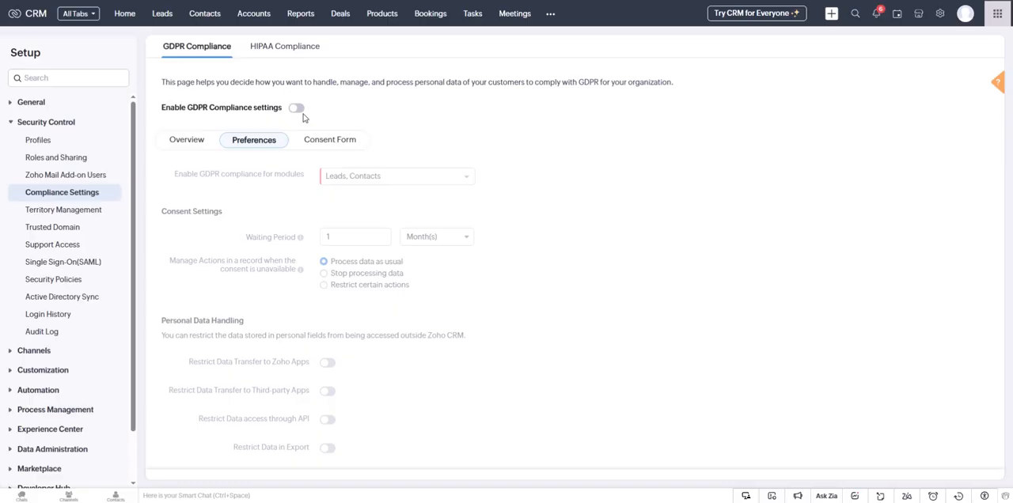
pyautogui.click(297, 111)
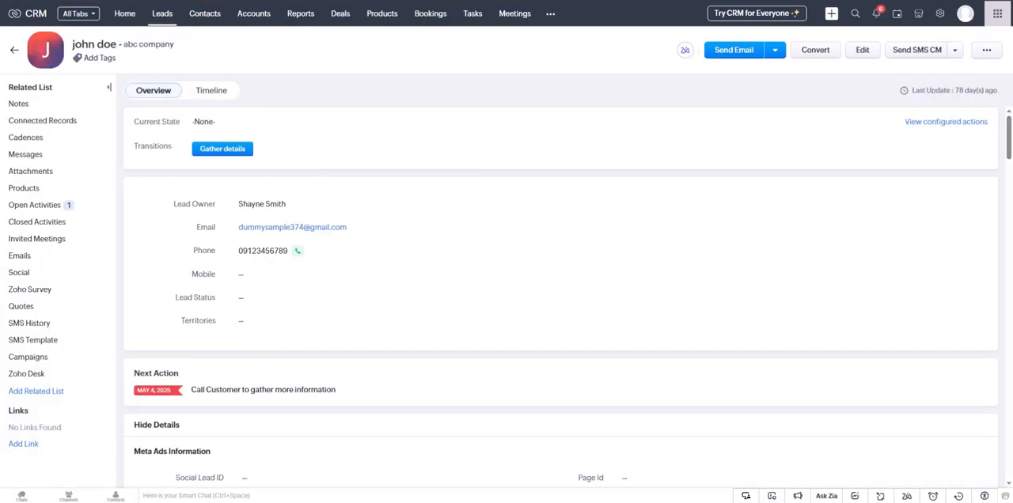
pyautogui.press('F5')
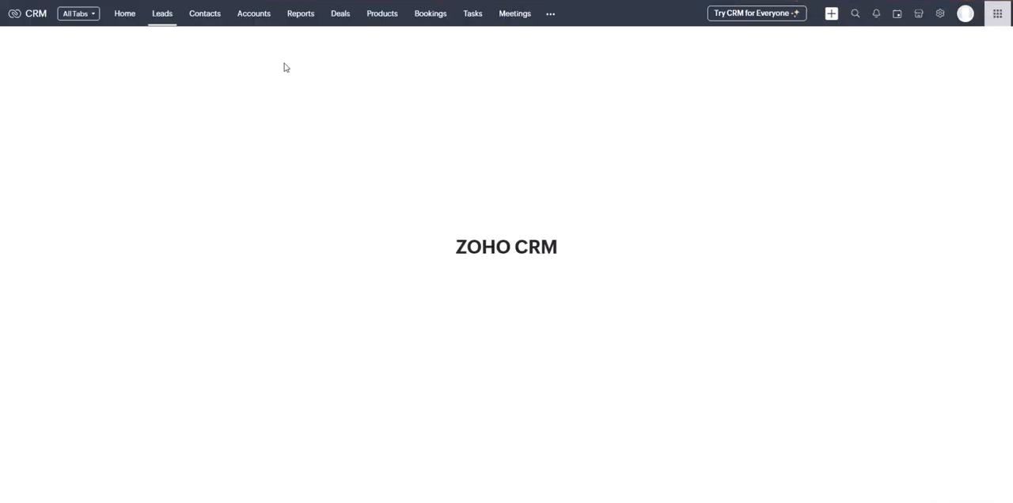
pyautogui.click(287, 91)
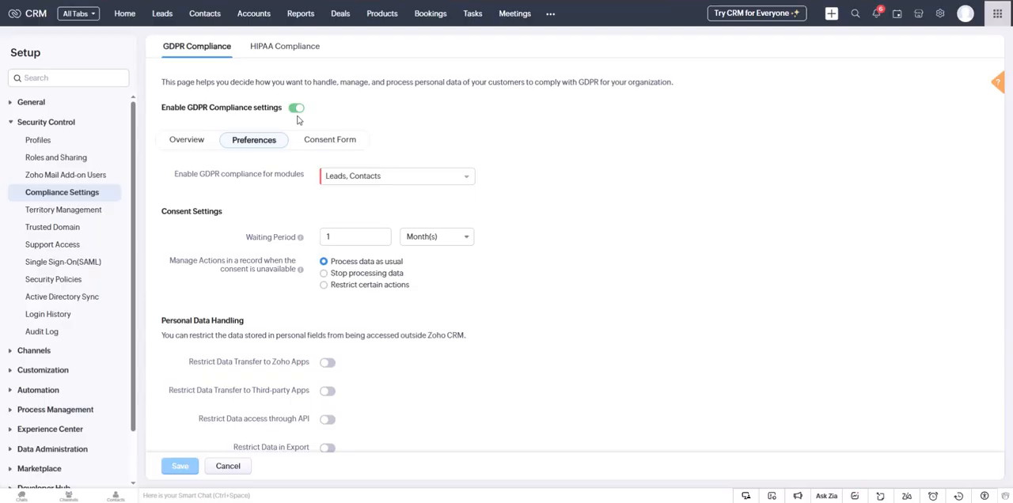
# Step: Examine the GDPR compliance overview, covering the data processing basis and its module choices, consent records and open data subject requests
pyautogui.click(169, 145)
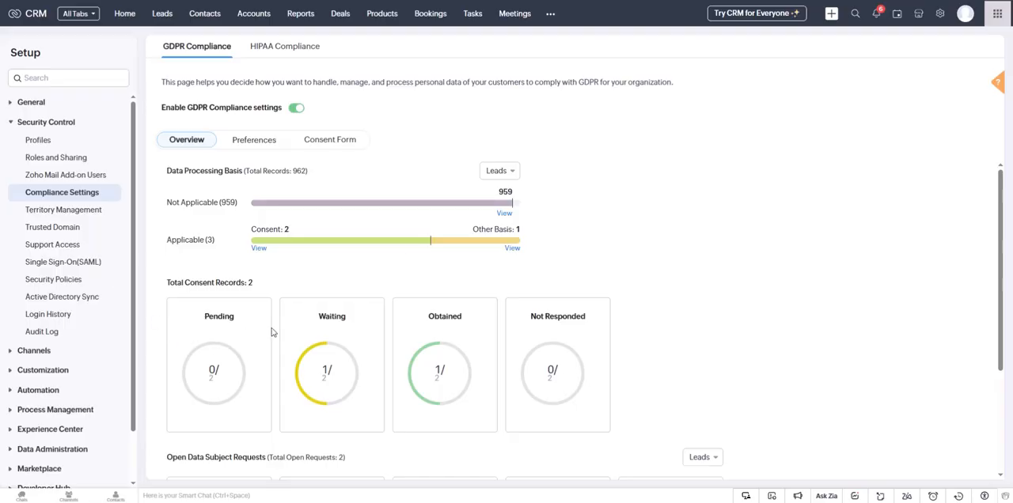
pyautogui.scroll(-1, 344, 186)
pyautogui.scroll(1, 297, 187)
pyautogui.click(500, 173)
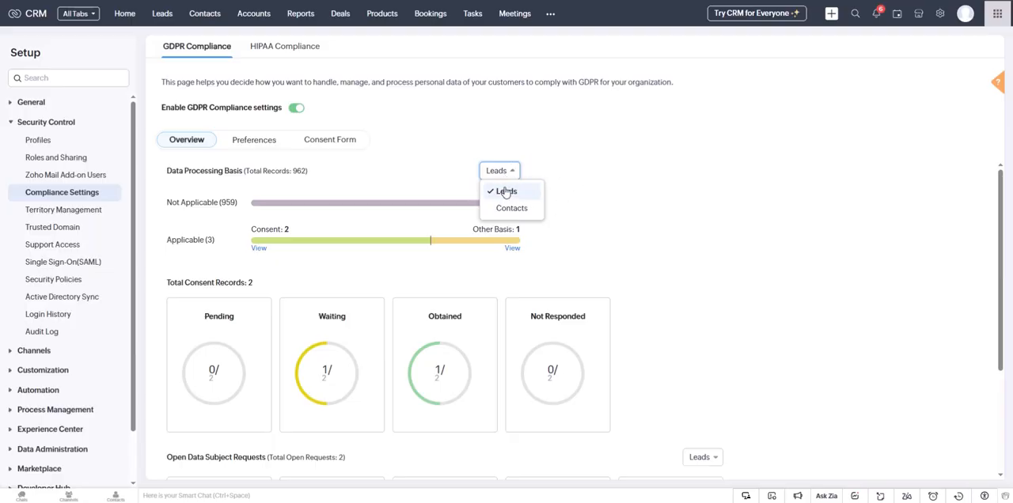
pyautogui.click(507, 176)
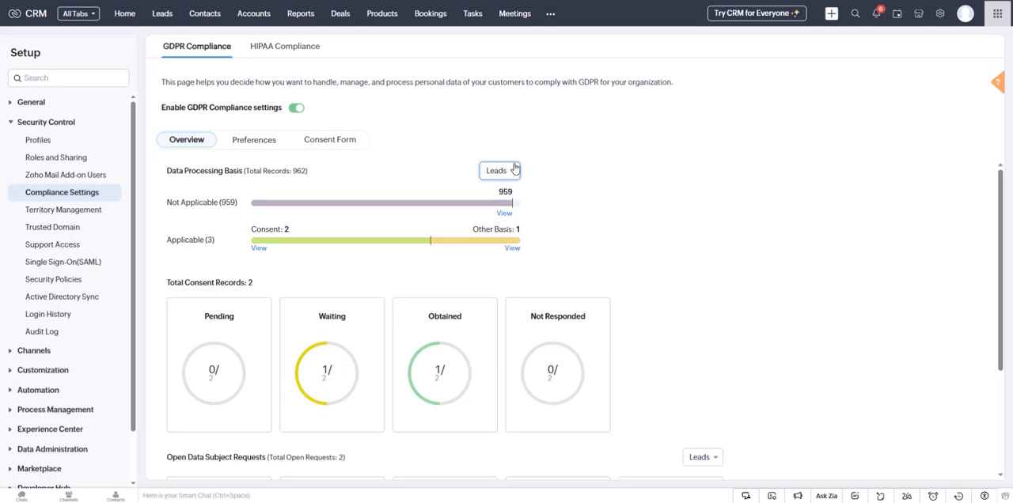
pyautogui.click(514, 172)
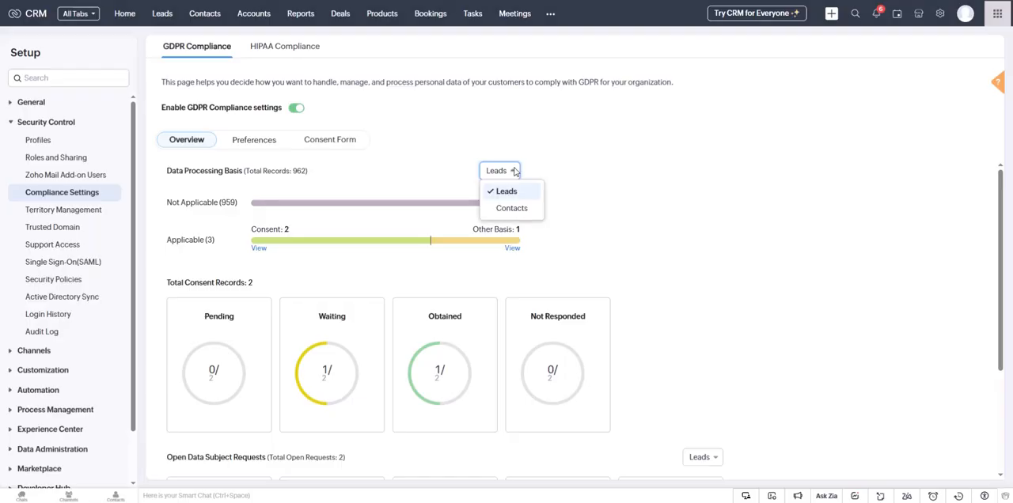
pyautogui.scroll(-1, 722, 214)
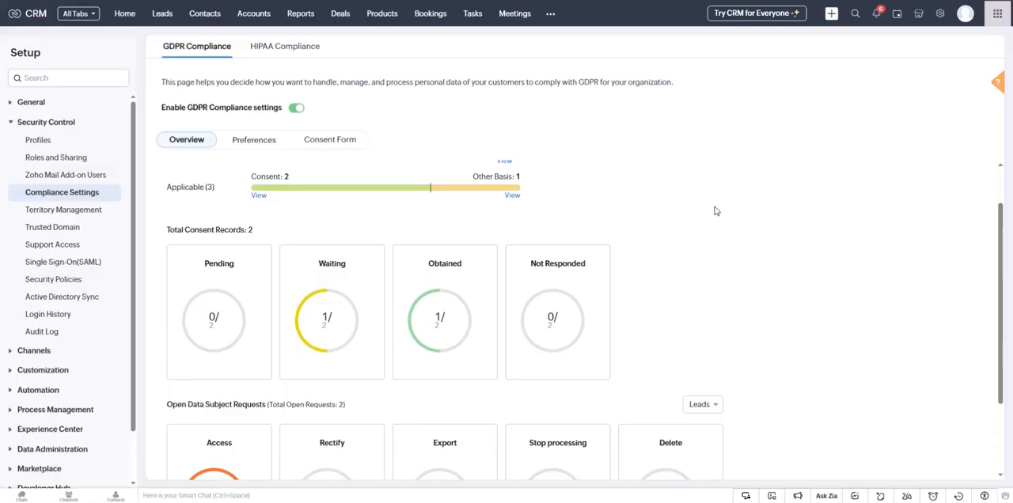
pyautogui.scroll(-2, 715, 211)
pyautogui.scroll(1, 703, 238)
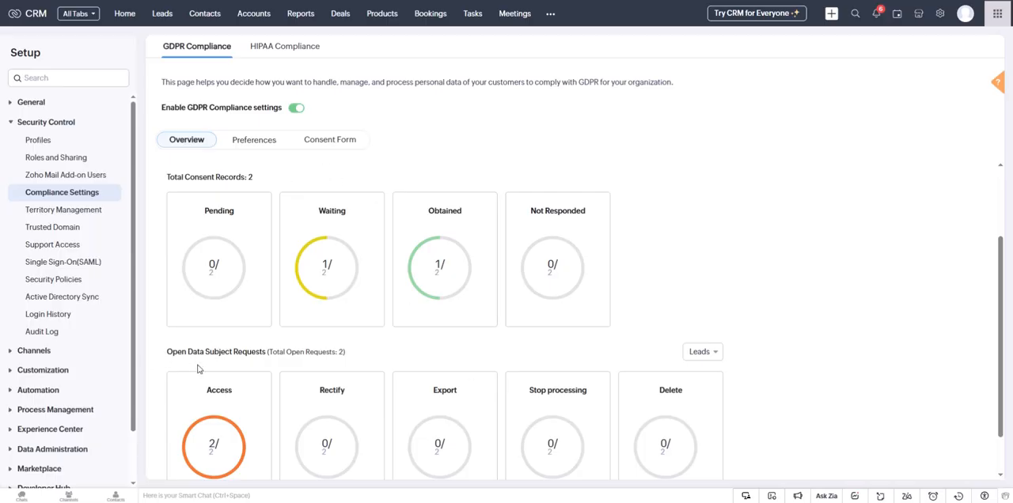
pyautogui.scroll(-1, 697, 398)
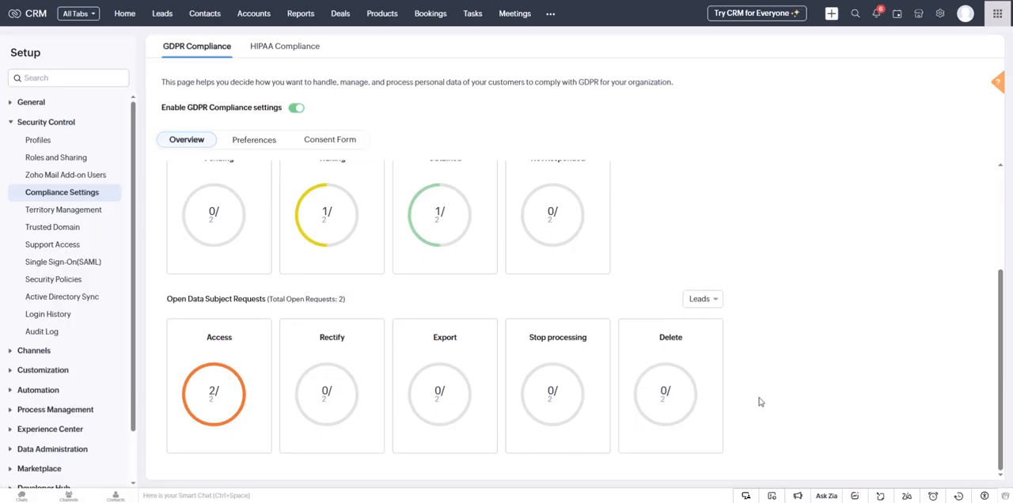
pyautogui.scroll(3, 778, 412)
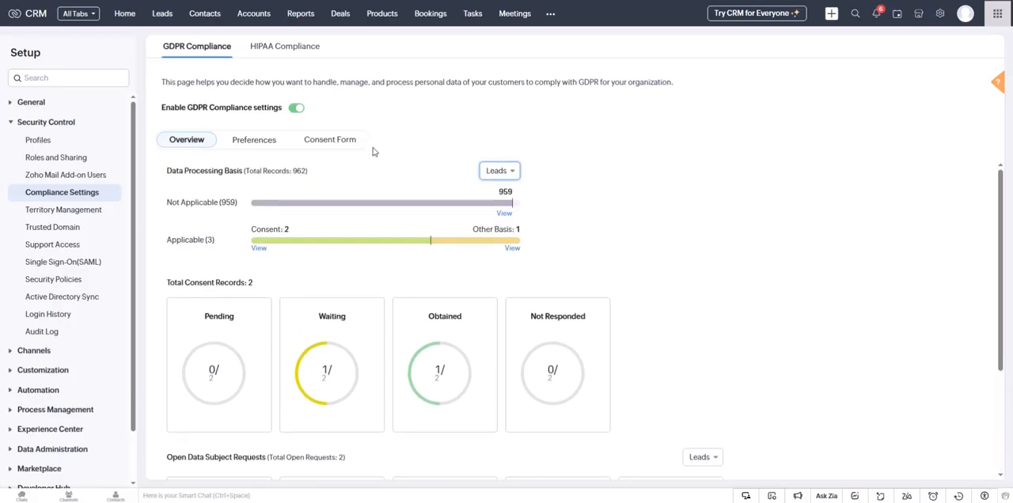
# Step: Open the GDPR compliance preferences and review which modules GDPR compliance can be enabled for
pyautogui.click(263, 145)
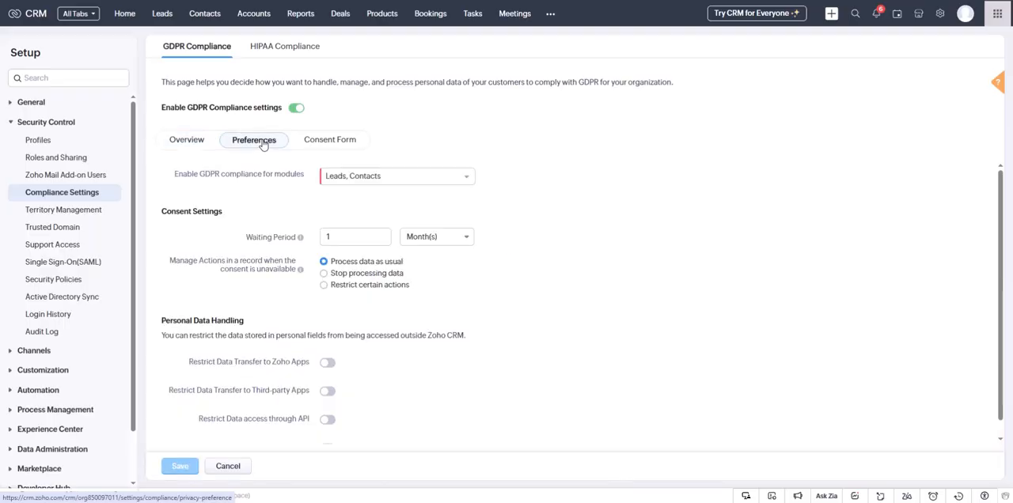
pyautogui.click(426, 179)
pyautogui.click(428, 180)
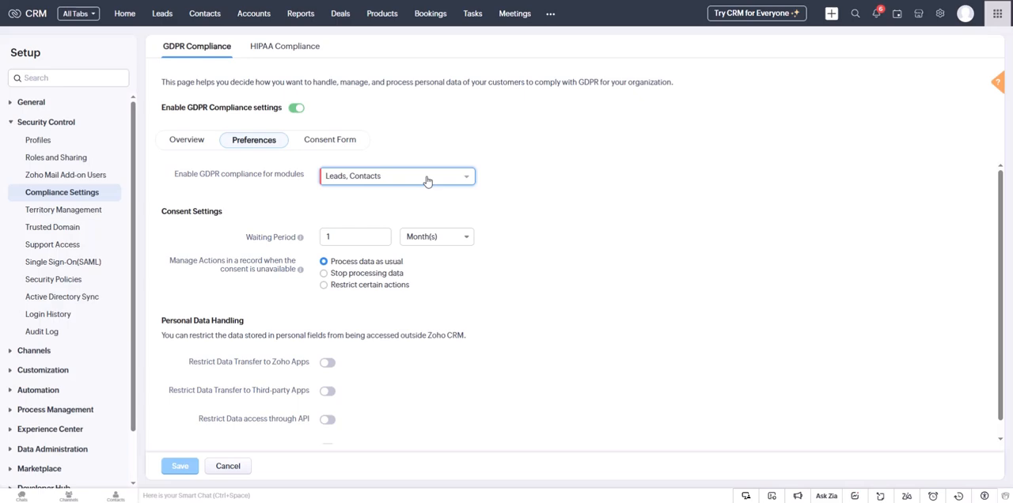
pyautogui.click(427, 181)
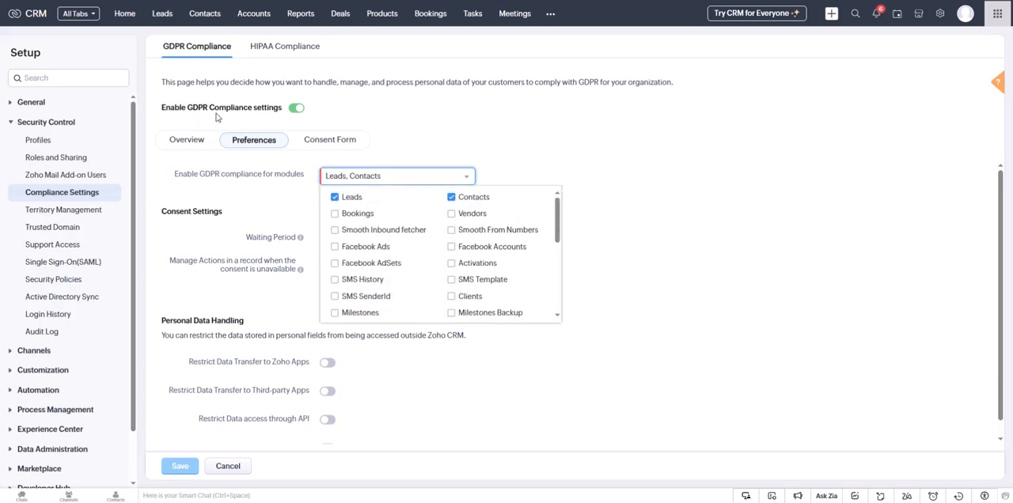
pyautogui.scroll(-3, 516, 269)
pyautogui.scroll(3, 510, 285)
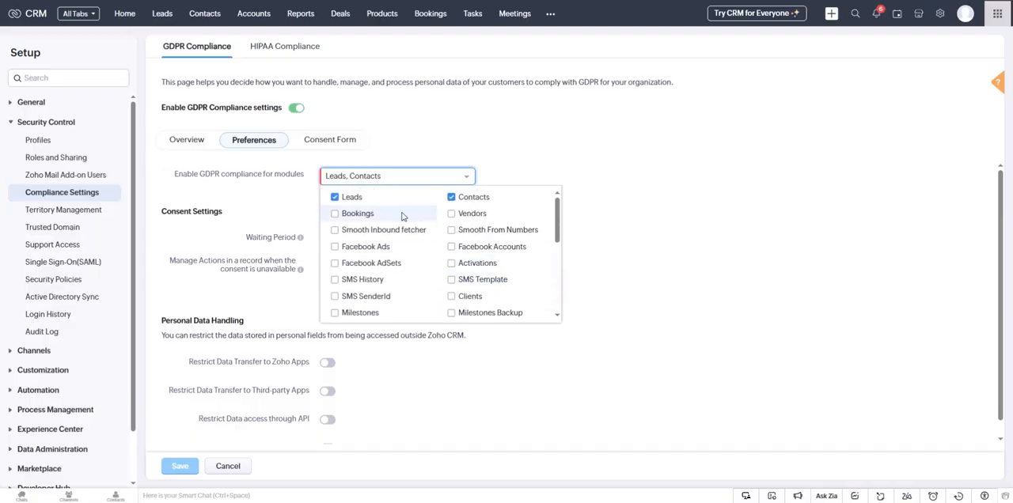
pyautogui.scroll(-5, 522, 277)
pyautogui.scroll(3, 468, 299)
pyautogui.click(456, 170)
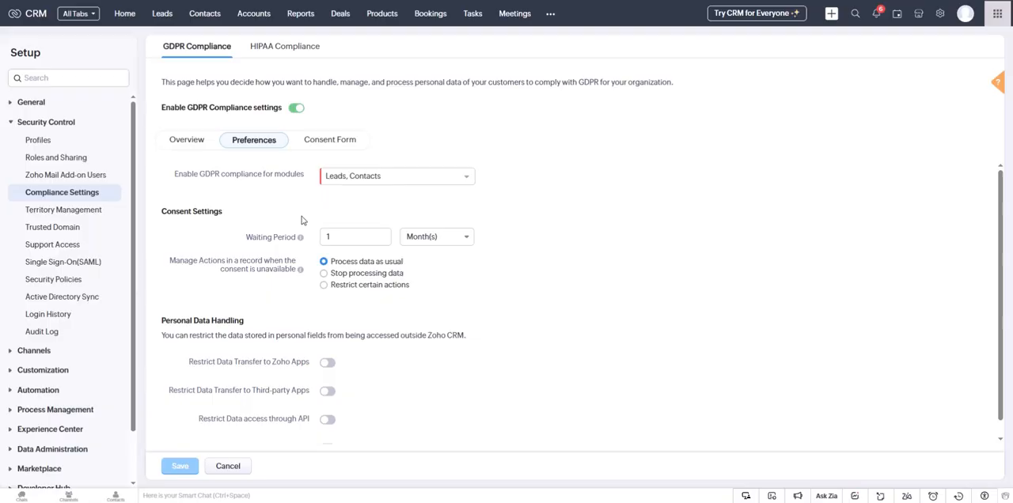
# Step: Check the time unit options for the Waiting Period in the GDPR Consent Settings
pyautogui.click(432, 237)
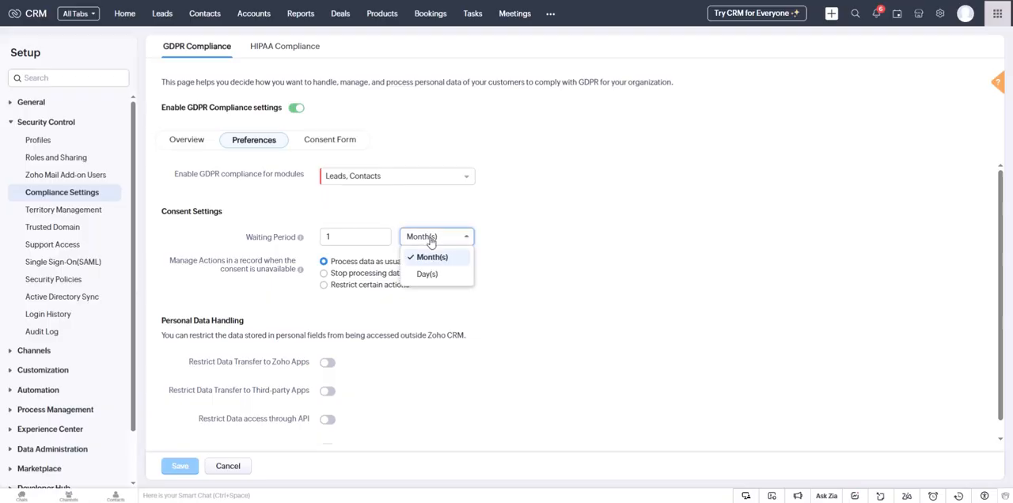
pyautogui.click(432, 237)
pyautogui.moveTo(243, 237); pyautogui.dragTo(264, 237)
pyautogui.click(265, 237)
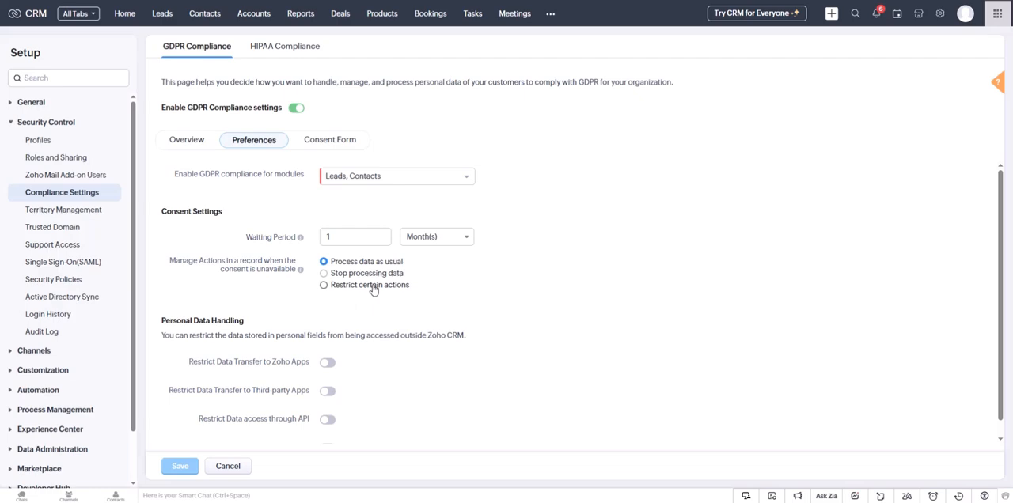
# Step: Review the Personal Data Handling restrictions in the GDPR preferences, and open the consent form
pyautogui.scroll(-1, 483, 313)
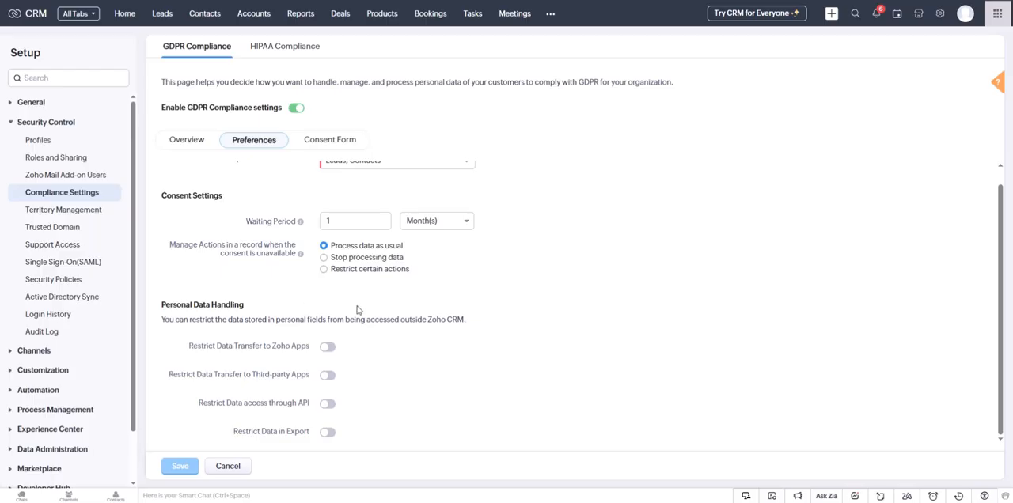
pyautogui.scroll(1, 399, 345)
pyautogui.click(325, 141)
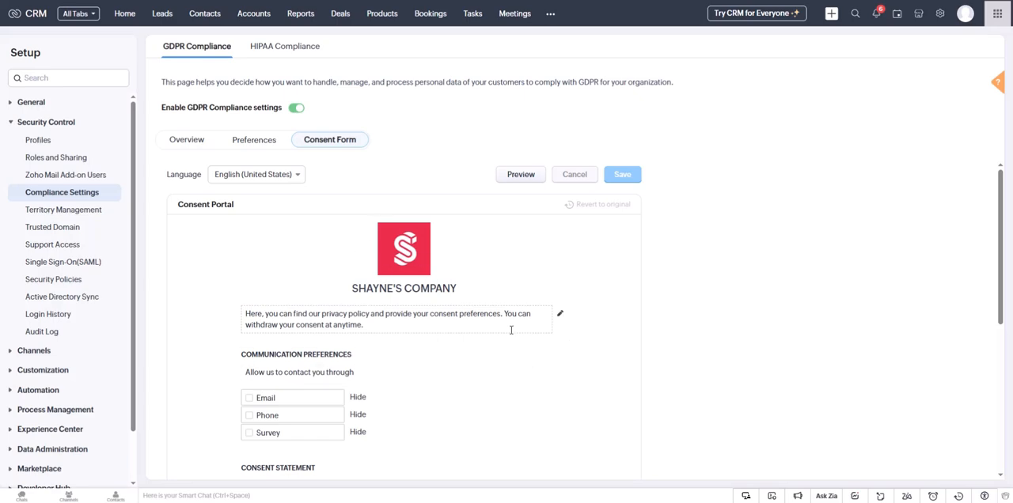
pyautogui.scroll(-1, 553, 337)
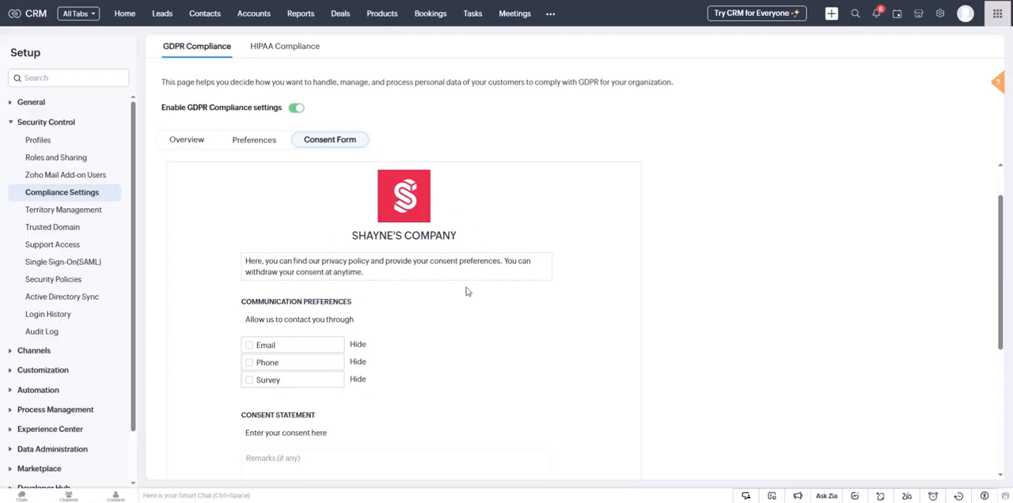
# Step: Open the consent form's introductory text for editing, and hide and restore the Communication Preferences section and its Email and Phone options
pyautogui.click(491, 271)
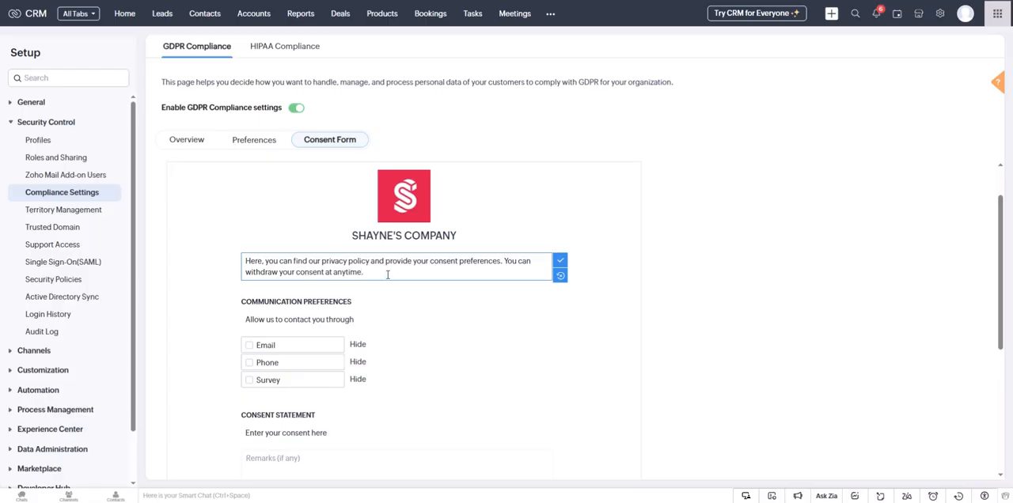
pyautogui.write('her')
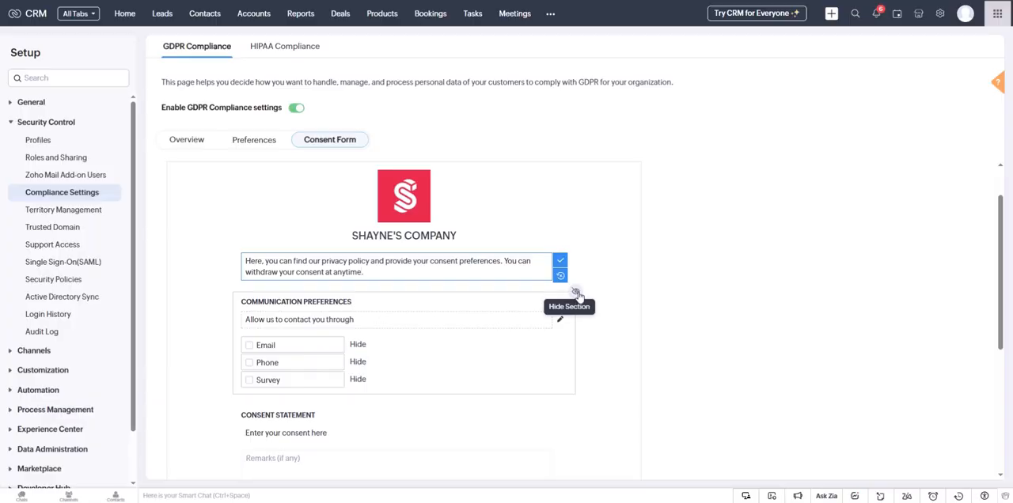
pyautogui.click(576, 292)
pyautogui.click(576, 292)
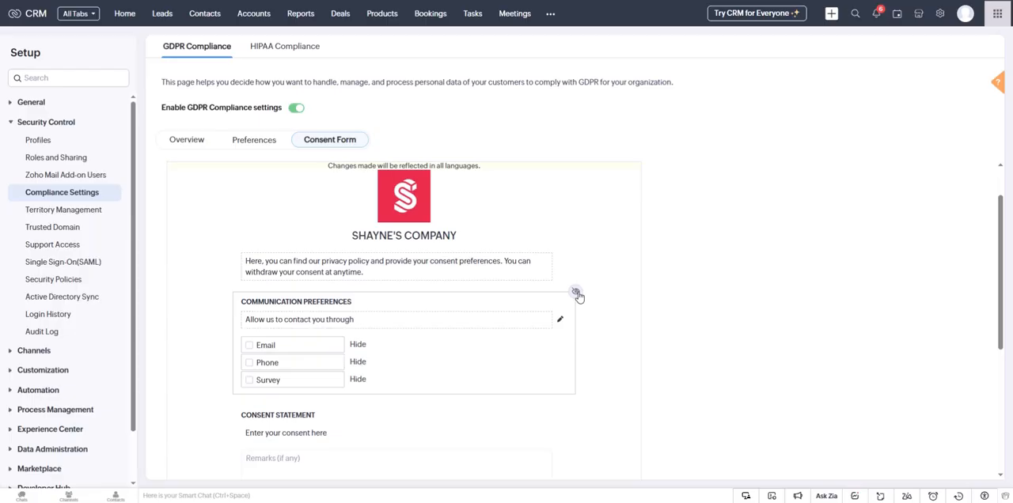
pyautogui.click(359, 346)
pyautogui.click(358, 362)
pyautogui.click(360, 361)
pyautogui.click(358, 345)
# Step: Review the consent and privacy statement sections of the consent form, and preview the Consent Portal
pyautogui.scroll(-2, 340, 372)
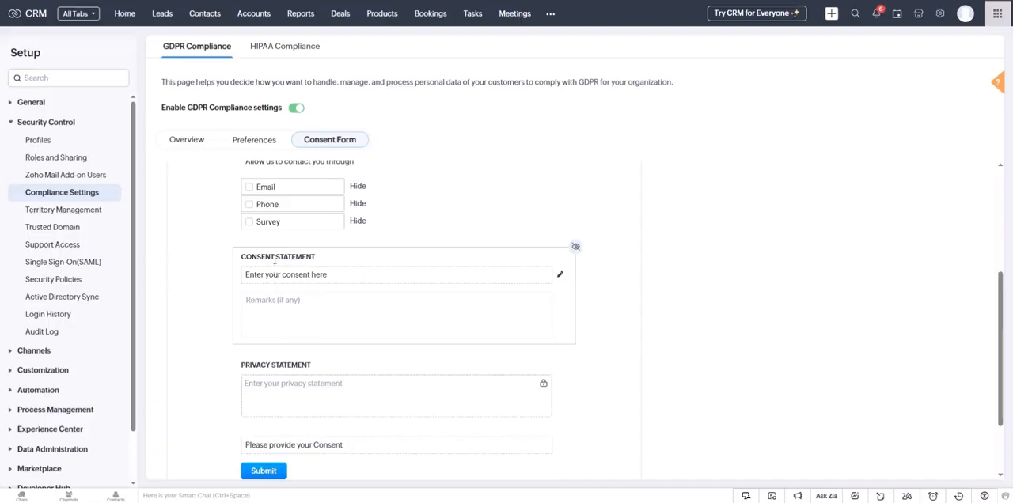
pyautogui.scroll(-1, 315, 396)
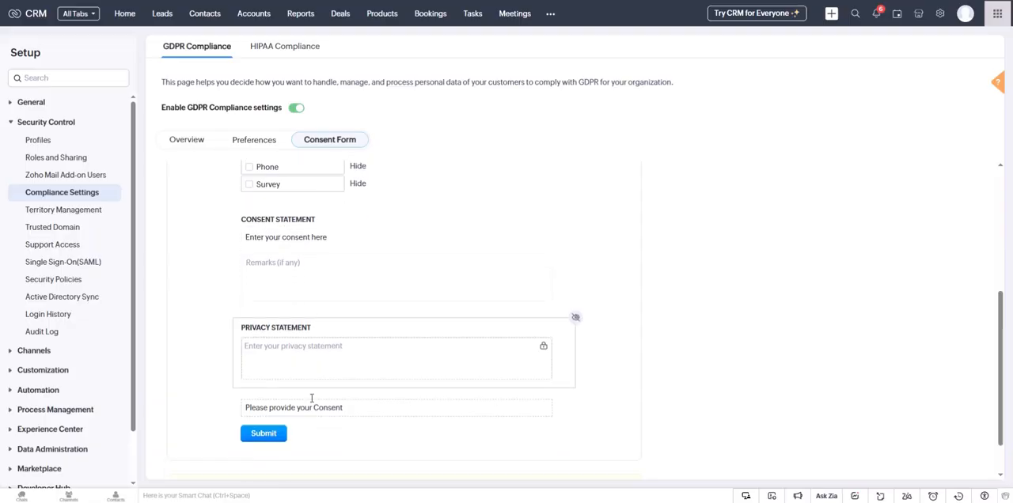
pyautogui.scroll(3, 369, 395)
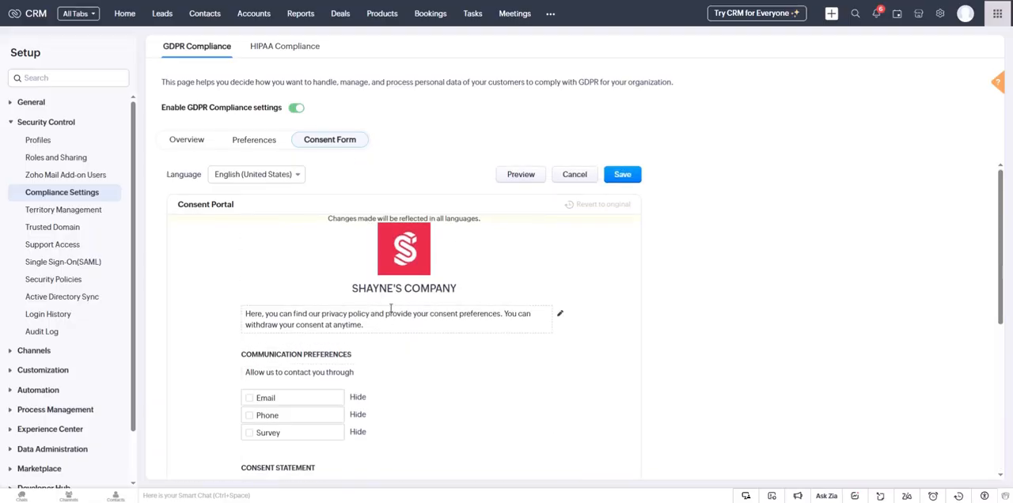
pyautogui.click(521, 181)
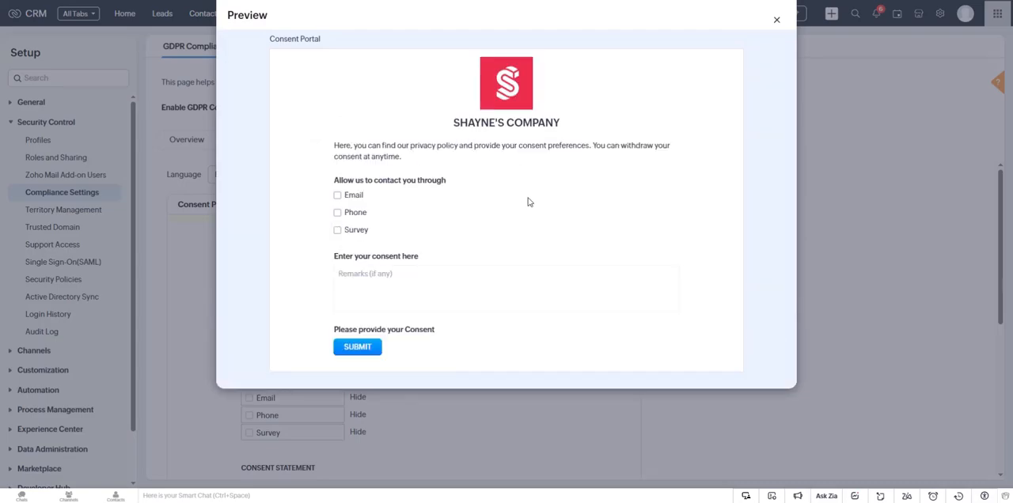
pyautogui.click(776, 19)
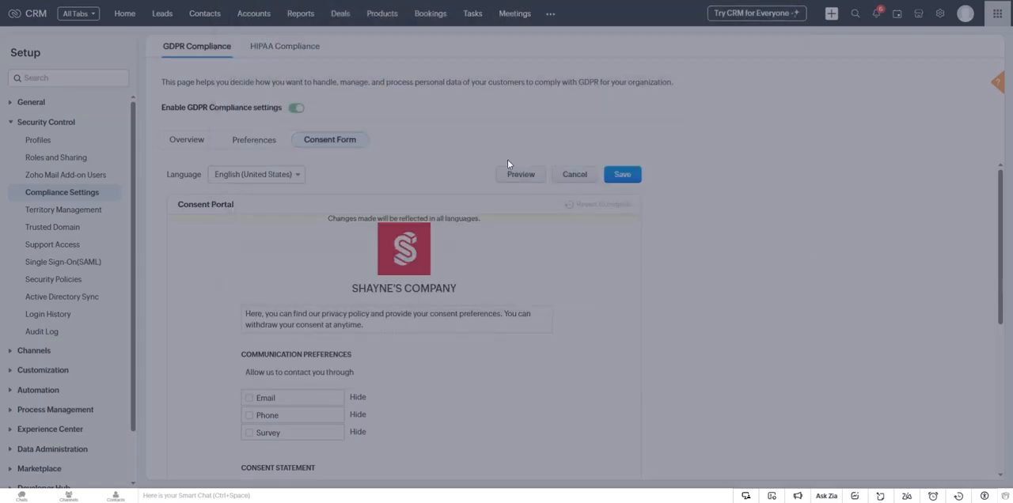
pyautogui.click(516, 176)
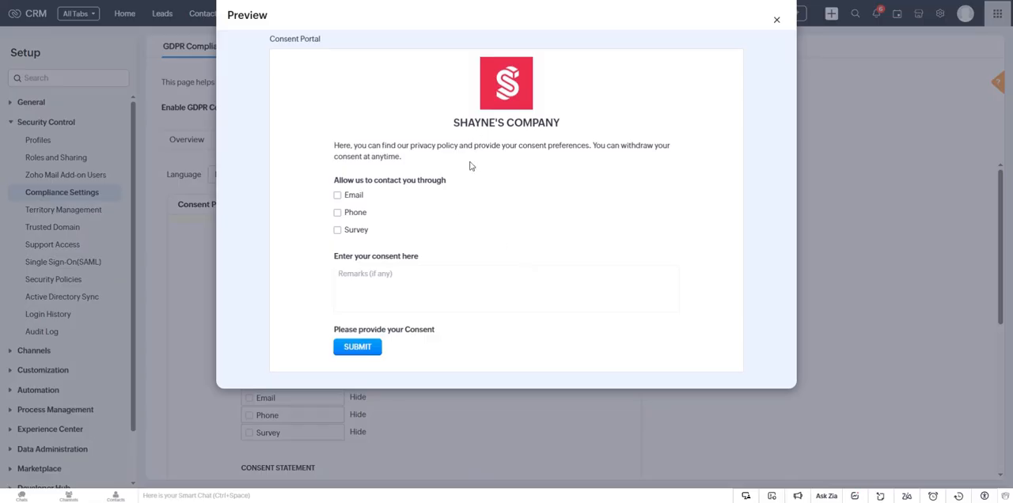
pyautogui.click(776, 19)
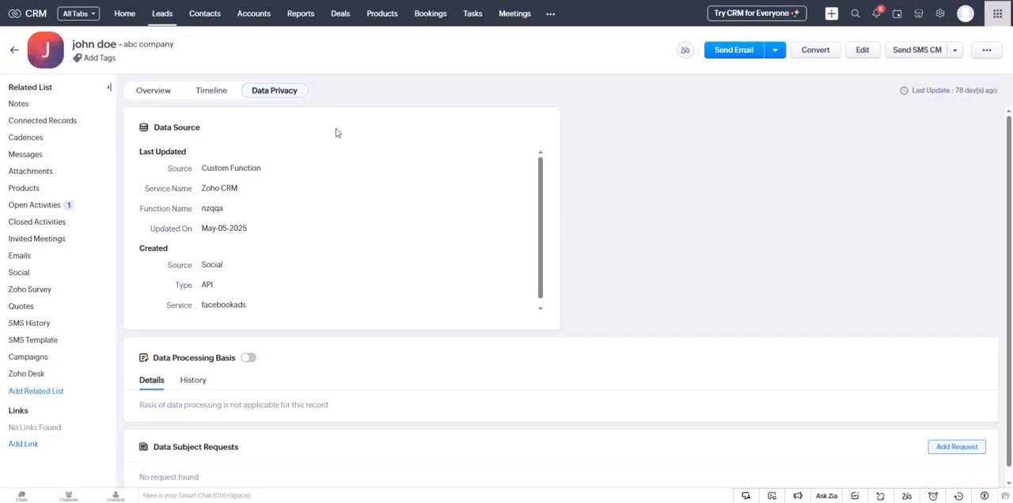
# Step: Enable the Data Processing Basis in the lead's data privacy details and set the basis to Consent
pyautogui.scroll(-1, 397, 258)
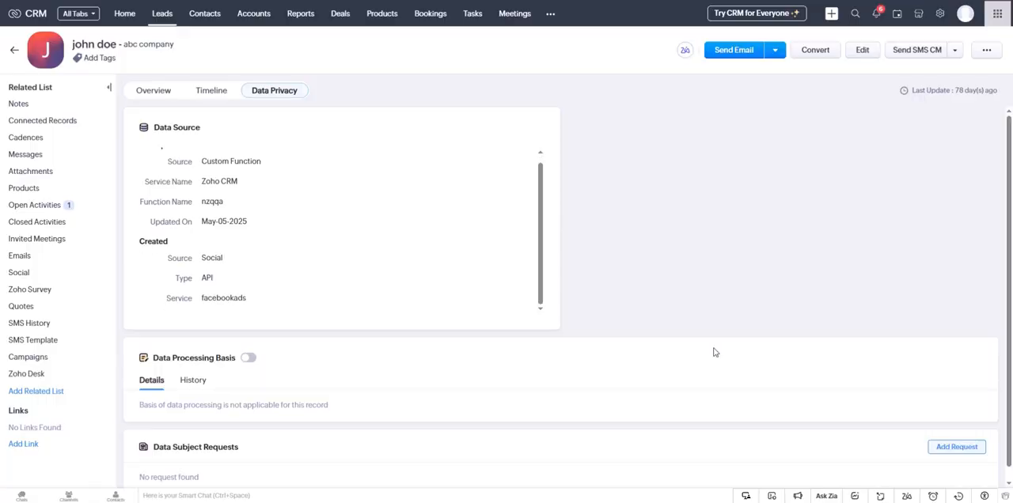
pyautogui.scroll(-1, 480, 300)
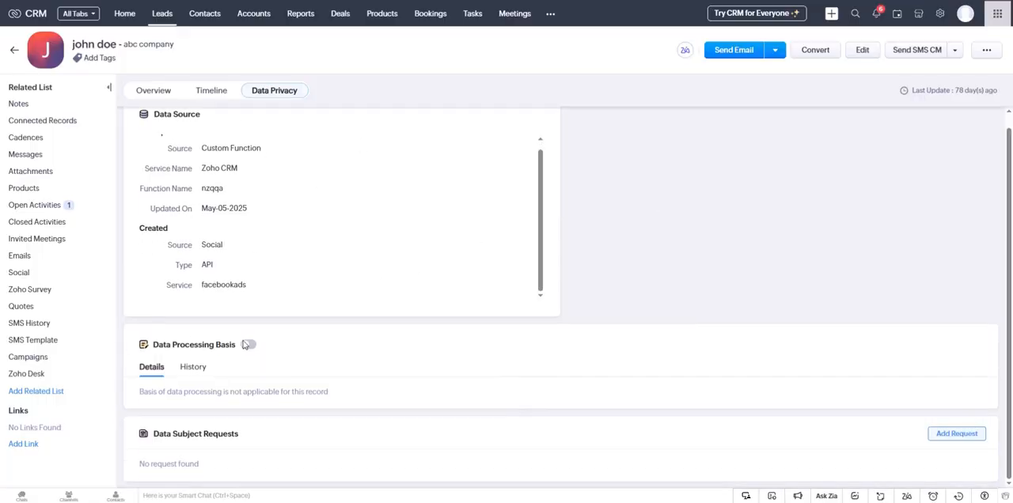
pyautogui.scroll(1, 317, 396)
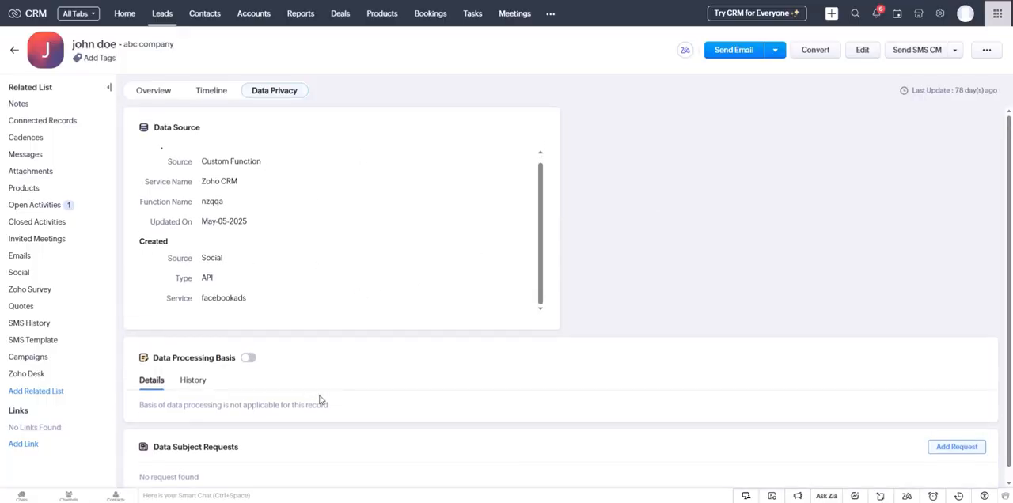
pyautogui.scroll(-1, 255, 373)
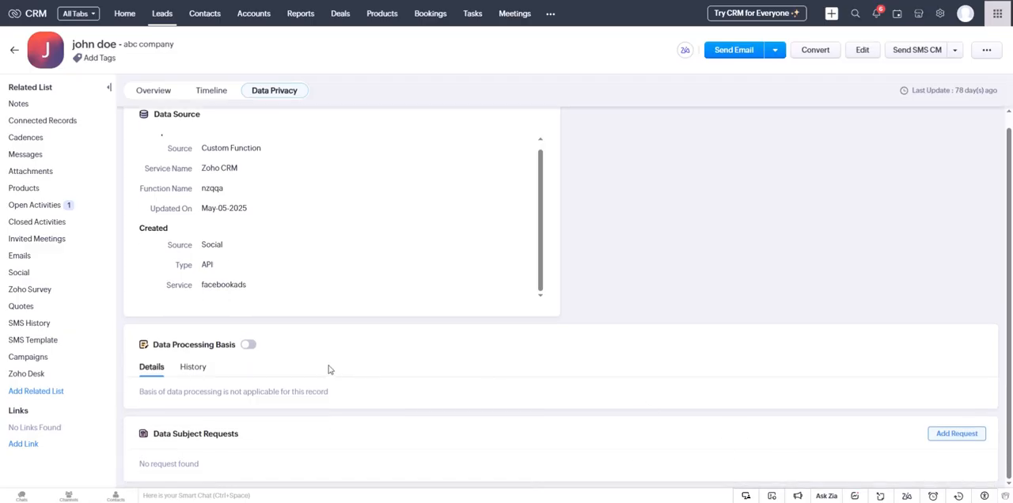
pyautogui.click(248, 348)
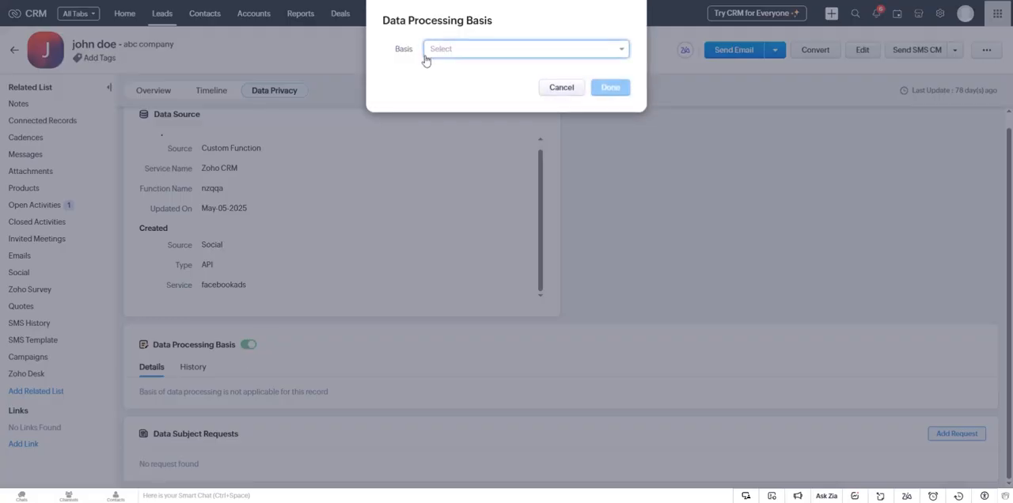
pyautogui.click(452, 53)
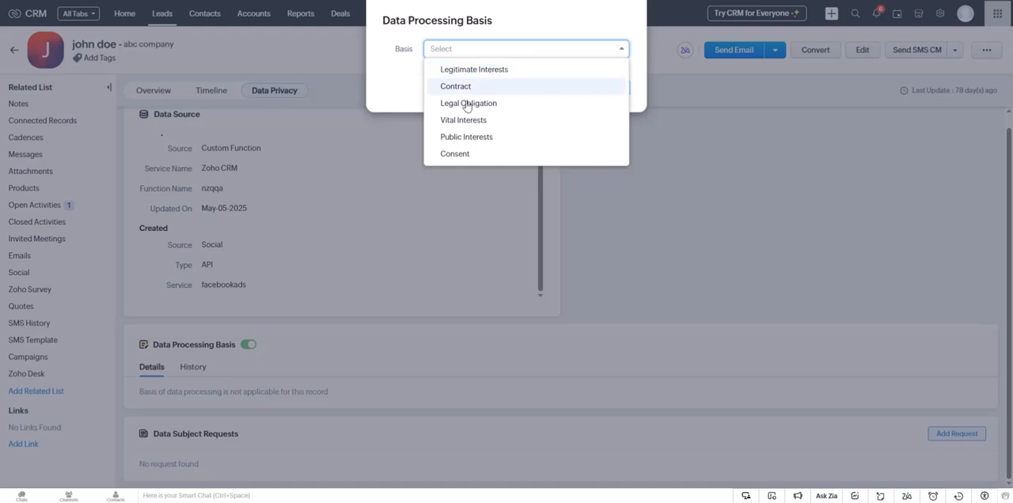
pyautogui.click(503, 156)
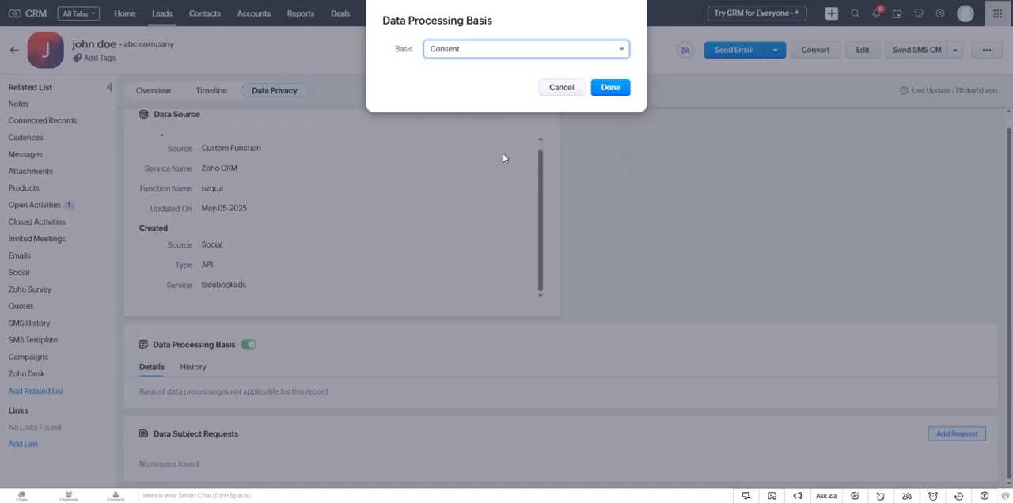
pyautogui.click(613, 86)
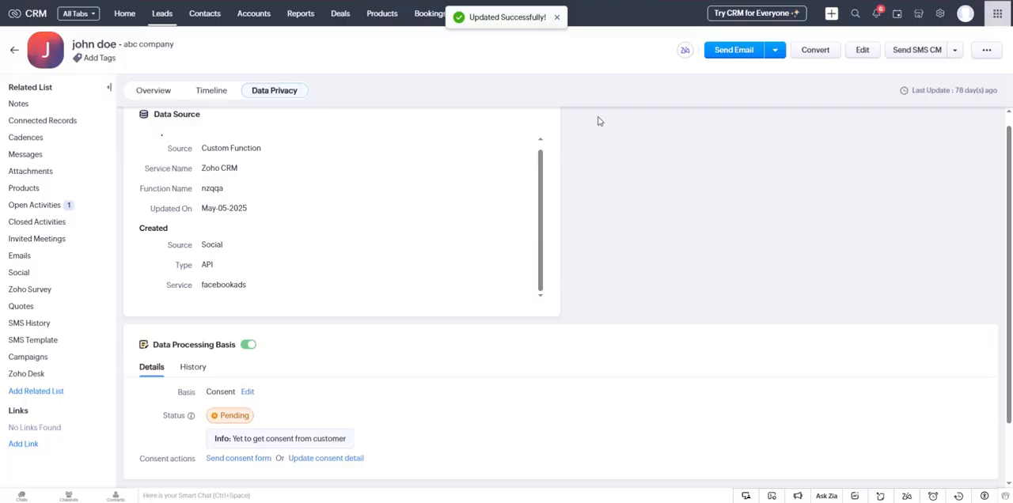
# Step: Start a consent form email to the lead and insert a consent form link in English (United States)
pyautogui.scroll(-1, 429, 416)
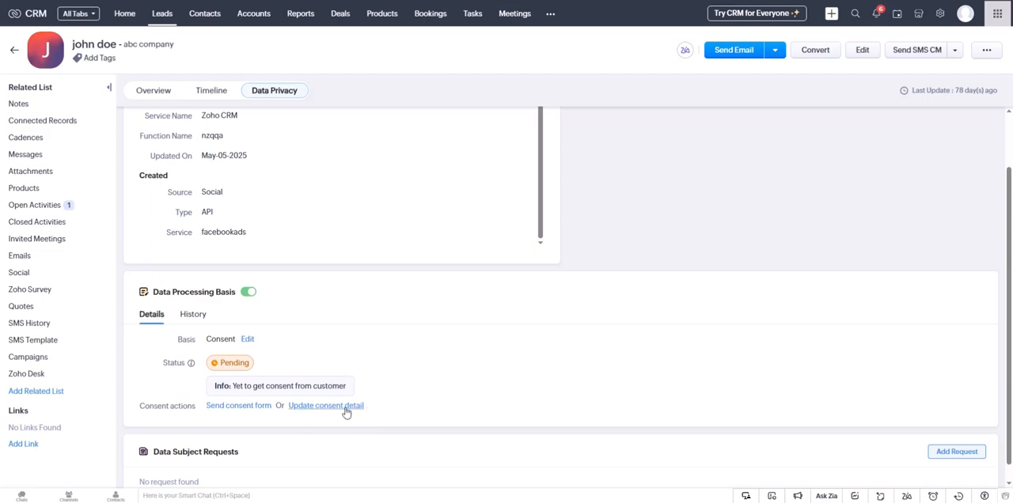
pyautogui.click(261, 409)
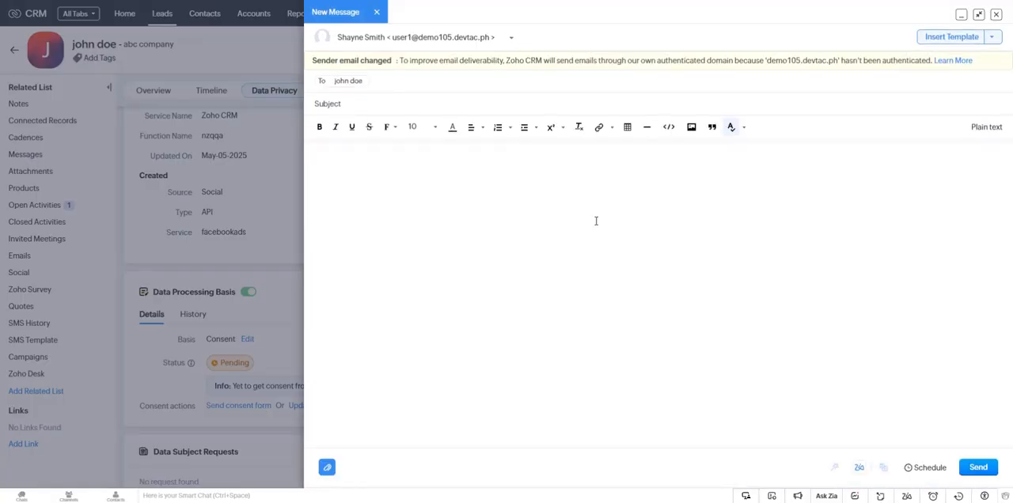
pyautogui.click(611, 129)
pyautogui.click(576, 336)
pyautogui.click(612, 130)
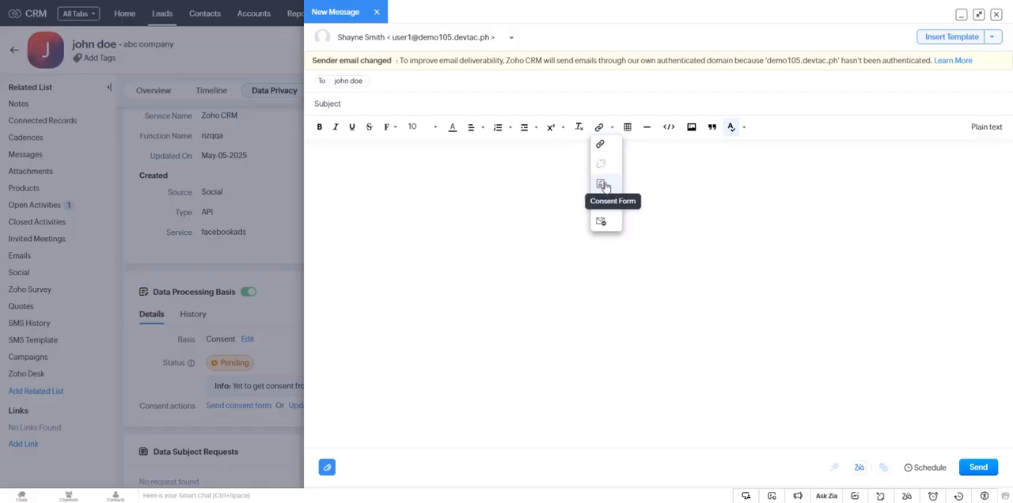
pyautogui.click(602, 185)
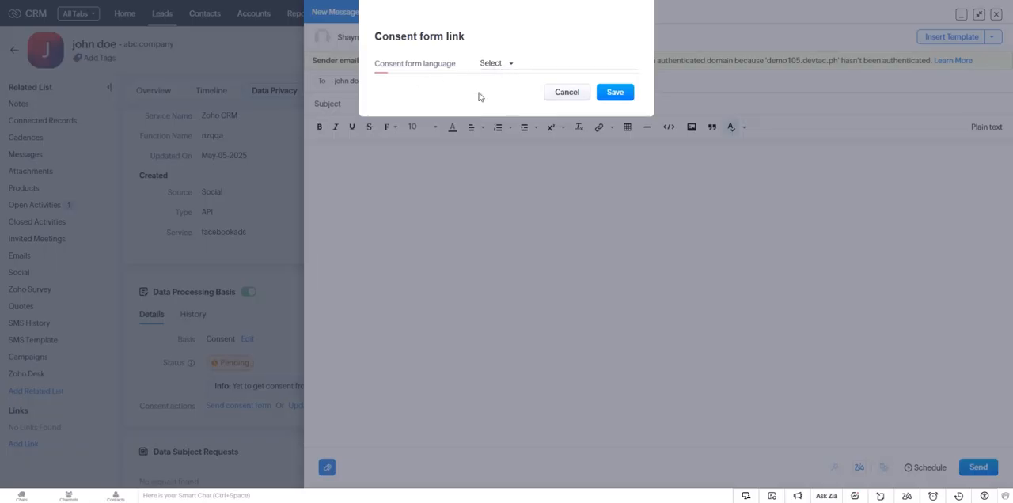
pyautogui.click(506, 64)
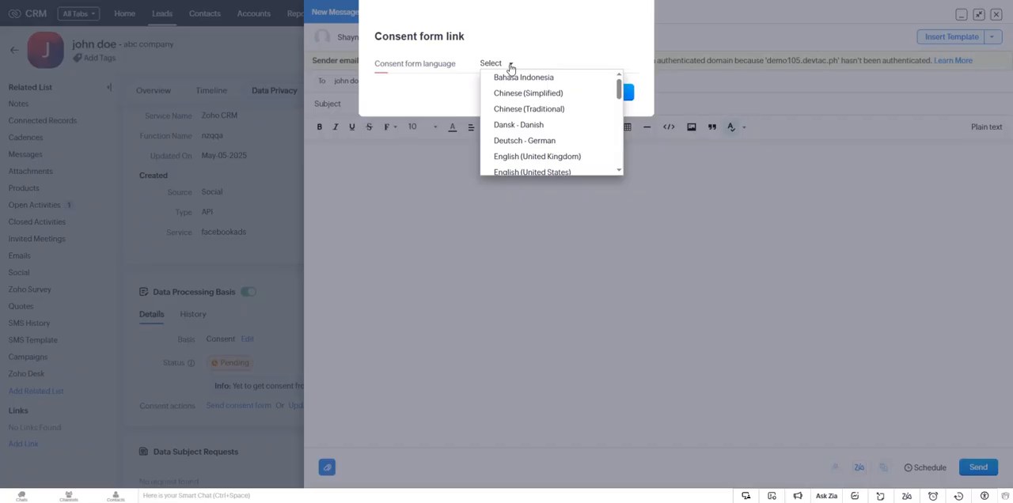
pyautogui.click(551, 172)
pyautogui.click(617, 92)
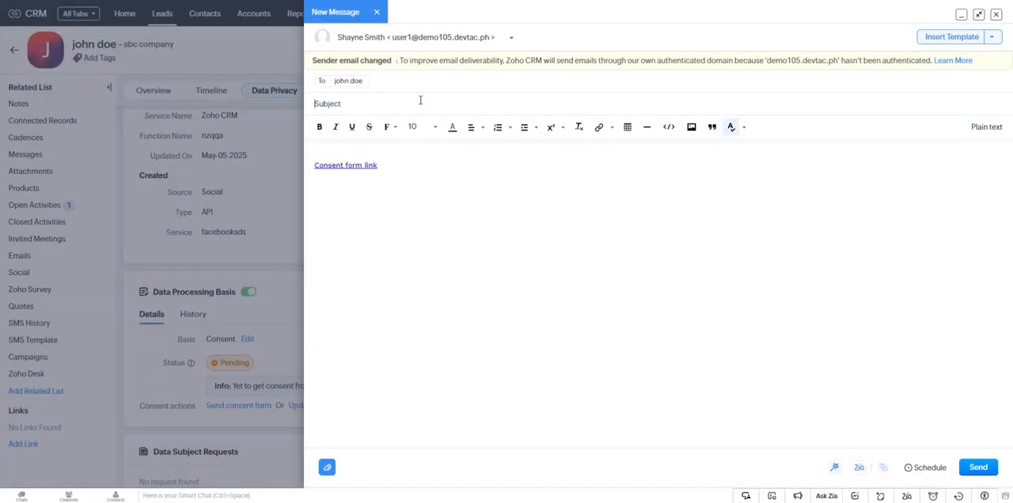
# Step: Give the consent email the subject "GDPR Compliance" and send it
pyautogui.write('GDPR Compliance')
pyautogui.click(374, 164)
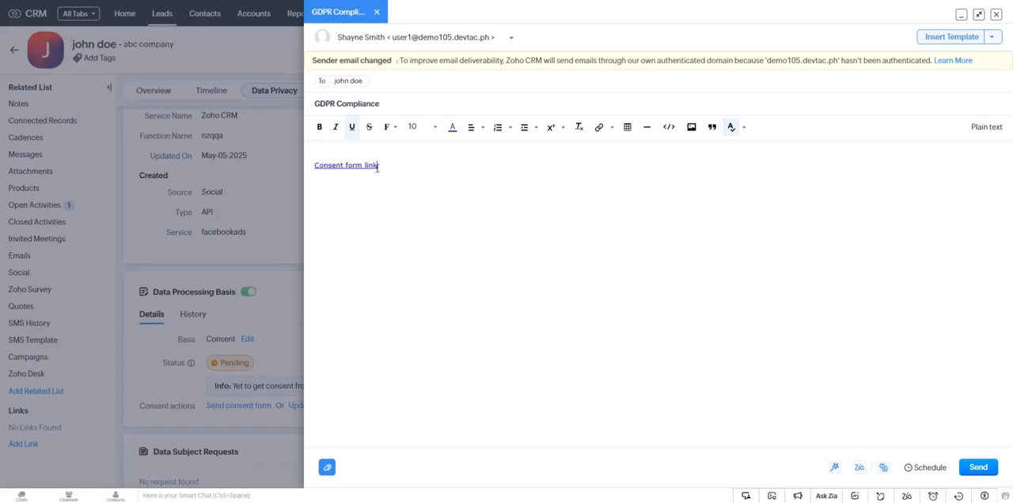
pyautogui.click(981, 468)
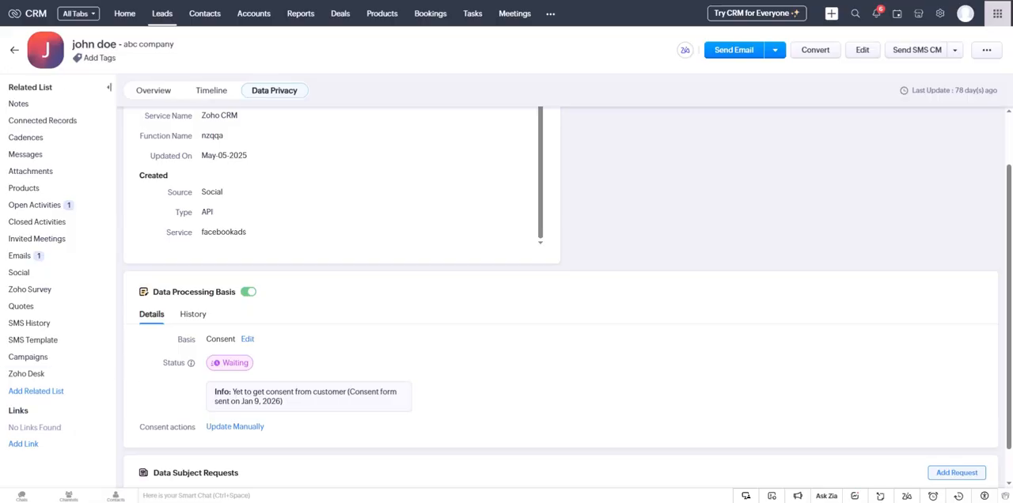
# Step: Open the consent form link from the email in Gmail and submit consent for Email, Phone and Survey with the remark "hello there!"
pyautogui.scroll(1, 560, 293)
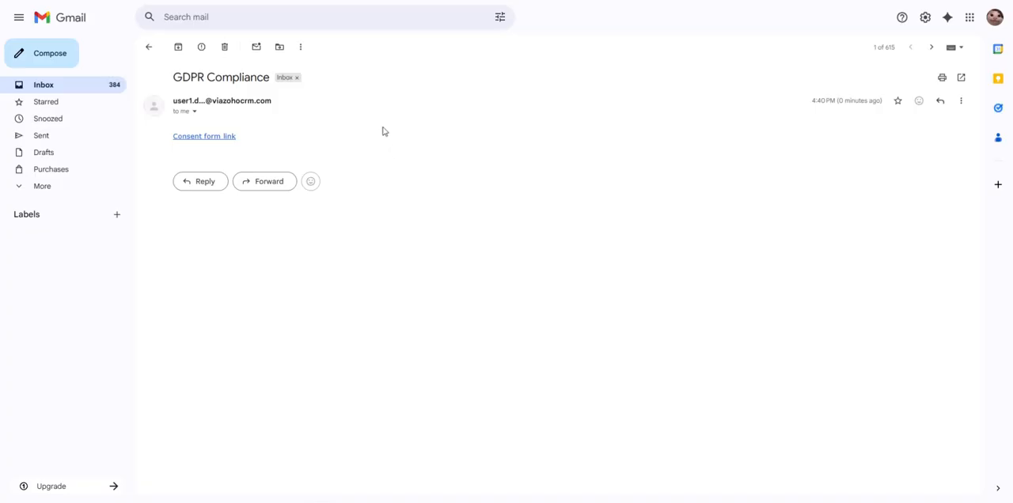
pyautogui.click(191, 138)
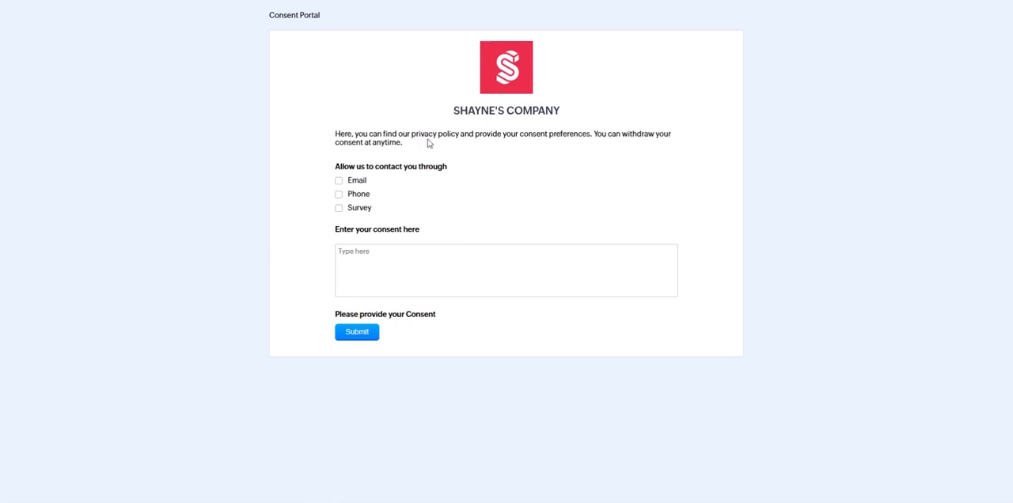
pyautogui.click(339, 182)
pyautogui.click(339, 195)
pyautogui.click(338, 208)
pyautogui.write('hello there!')
pyautogui.click(361, 336)
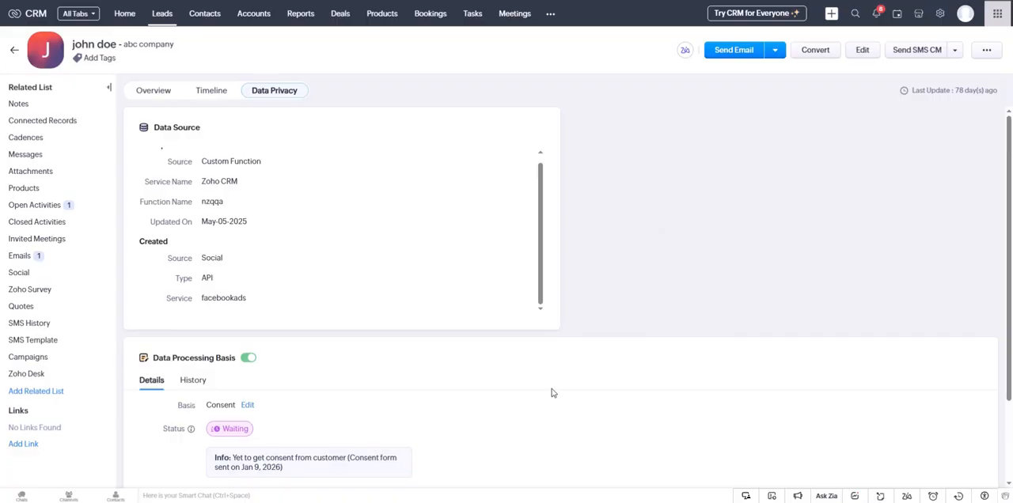
# Step: Reload the lead record in Zoho CRM and examine the consent status, communication preference and remarks in its data privacy details
pyautogui.press('F5')
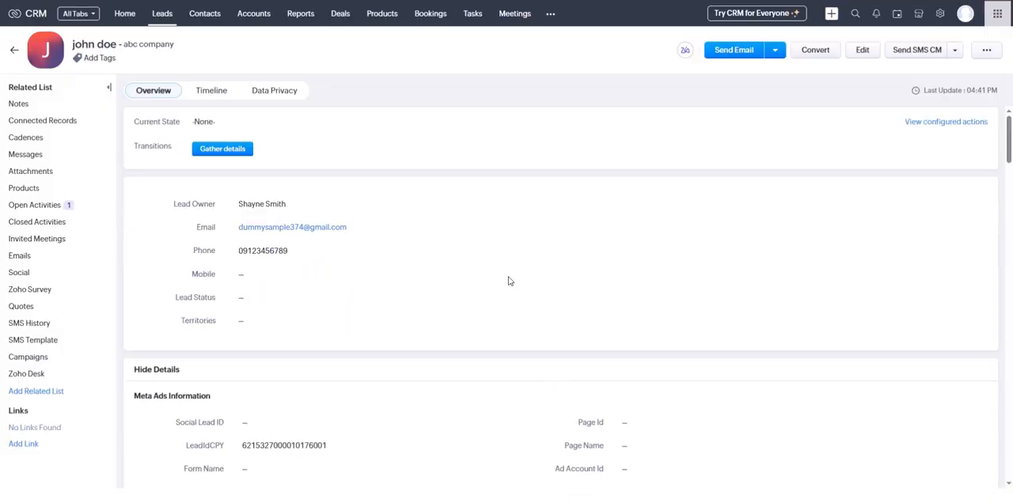
pyautogui.click(269, 92)
pyautogui.scroll(-2, 683, 369)
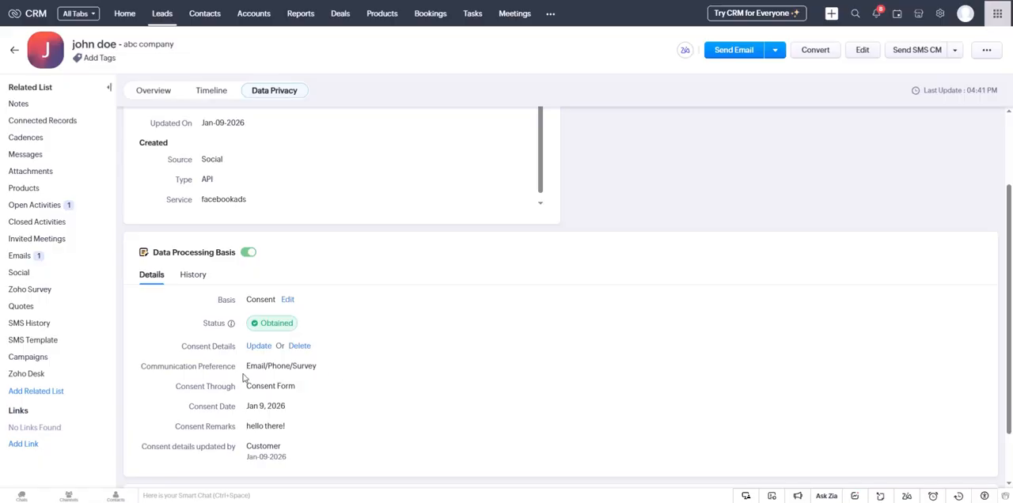
pyautogui.moveTo(309, 434); pyautogui.dragTo(136, 375)
pyautogui.click(488, 429)
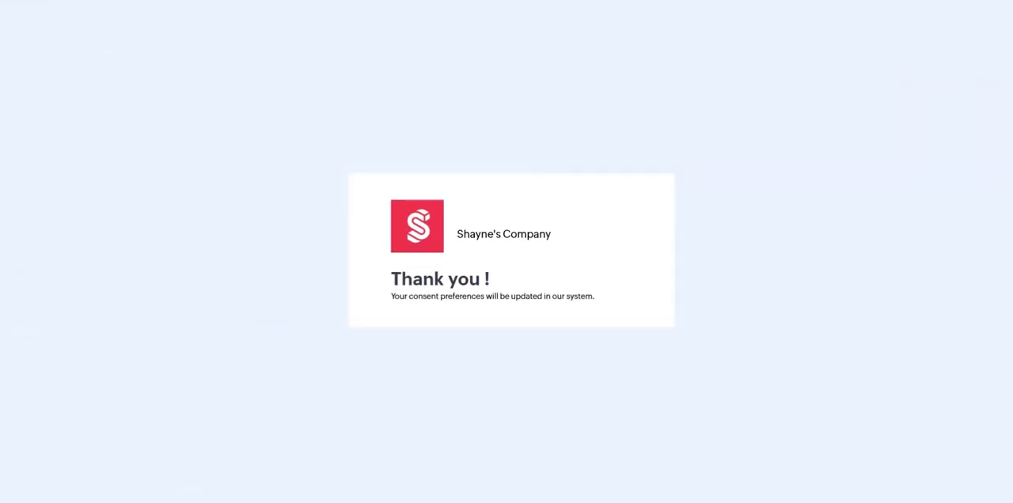
# Step: Reopen the consent form link from the Gmail message, withdraw consent for Phone and Survey, extend the remark to "hello there! this is a revised consent" and submit
pyautogui.click(198, 1)
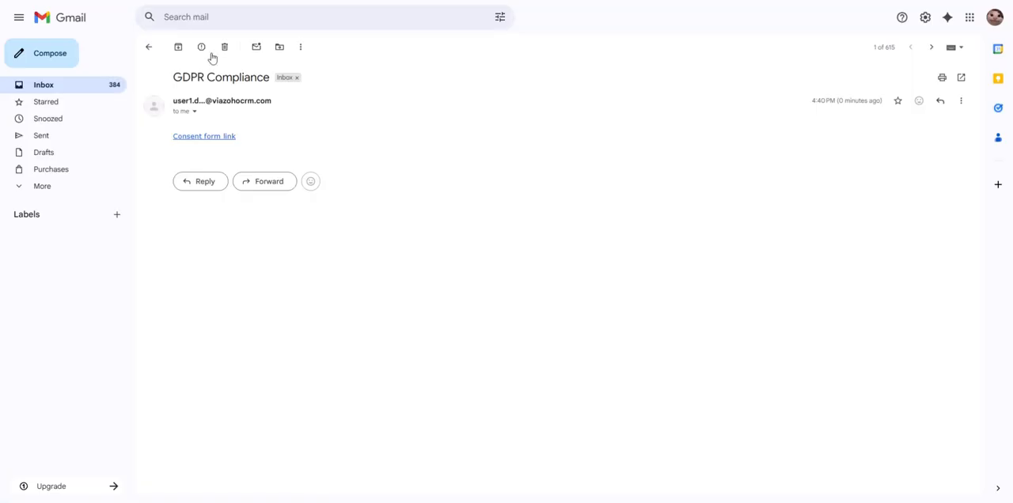
pyautogui.click(196, 139)
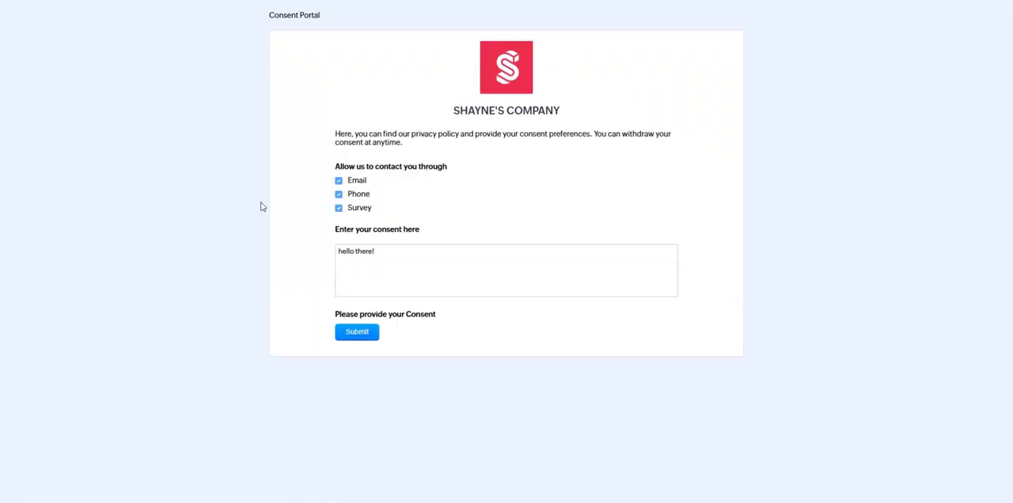
pyautogui.click(339, 194)
pyautogui.click(338, 208)
pyautogui.write('is is a revised consent')
pyautogui.click(356, 334)
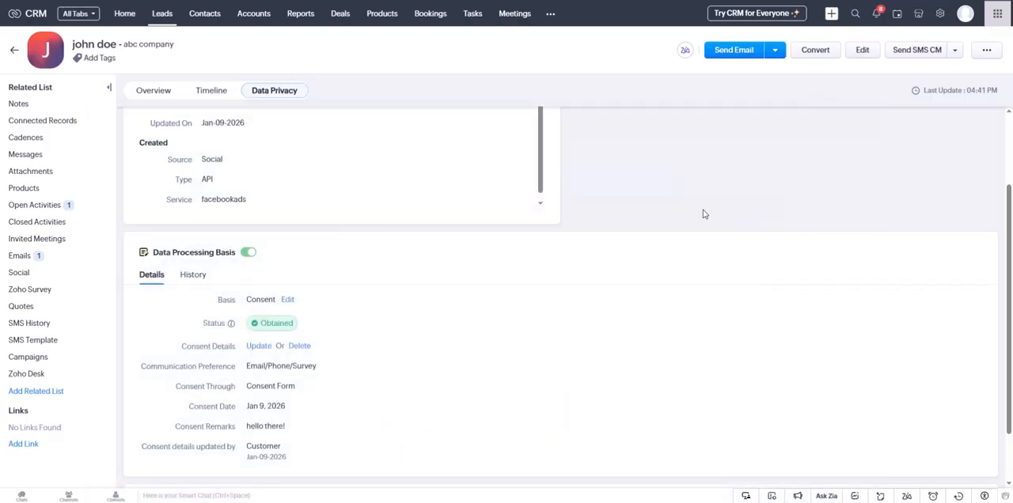
# Step: Reload the lead record in Zoho CRM and examine the revised communication preference and consent remarks in its data privacy details
pyautogui.press('F5')
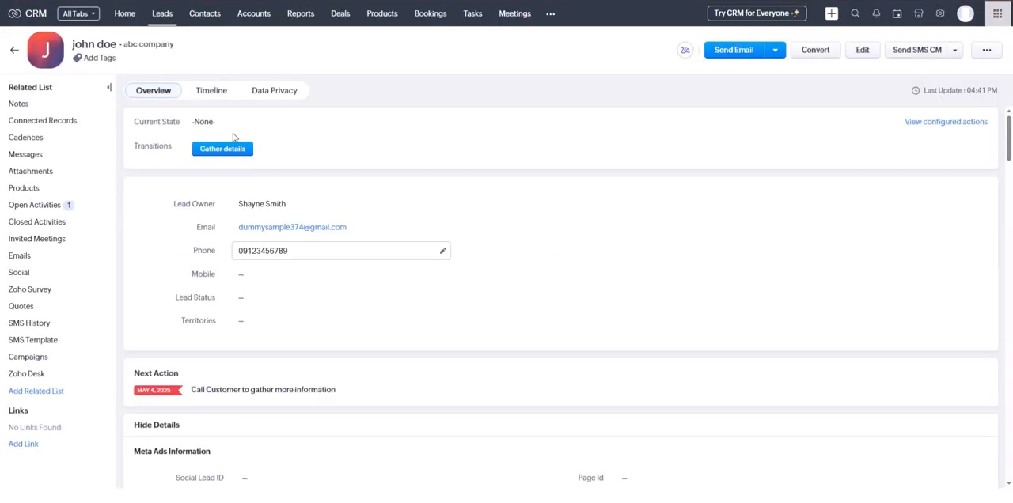
pyautogui.click(269, 90)
pyautogui.scroll(-3, 317, 316)
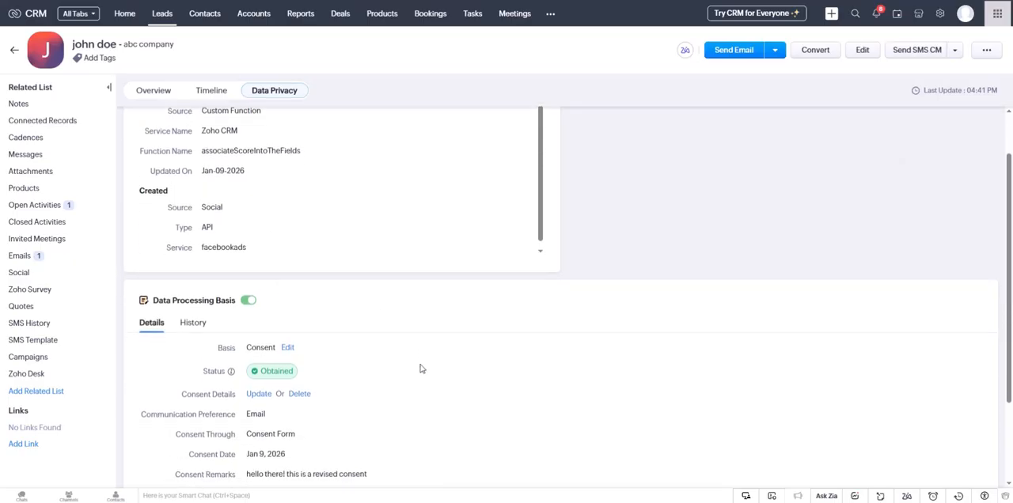
pyautogui.moveTo(174, 425); pyautogui.dragTo(241, 431)
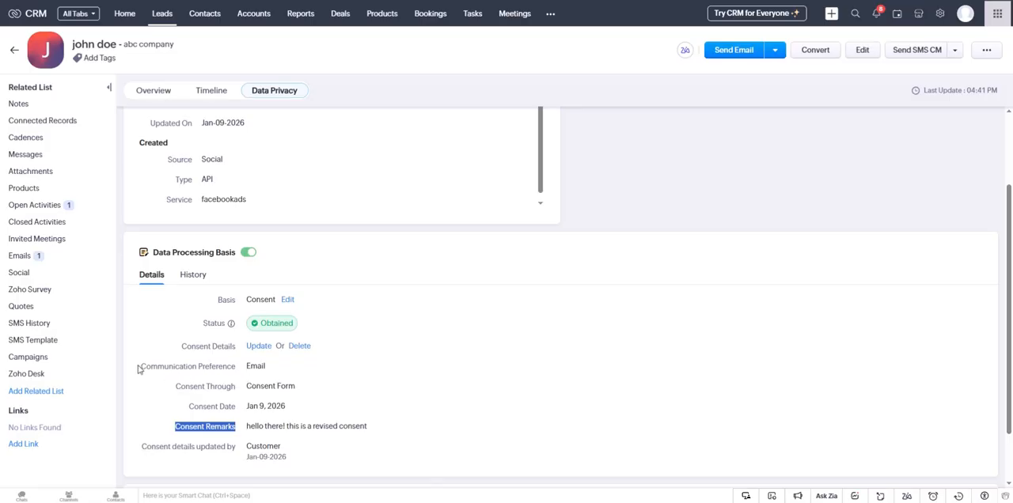
pyautogui.click(253, 368)
# Step: Review the history of the lead's data processing basis for the consent changes, and return to the consent details
pyautogui.click(195, 277)
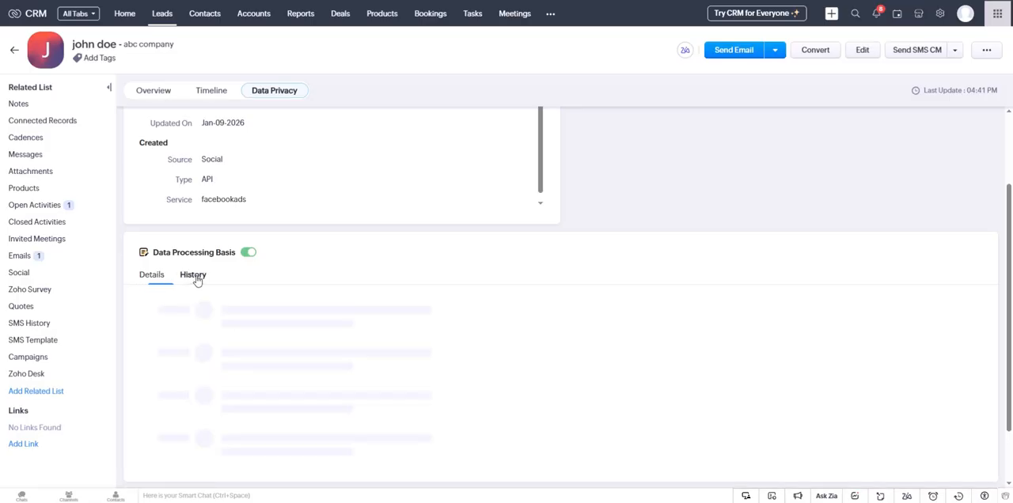
pyautogui.scroll(-1, 327, 337)
pyautogui.scroll(1, 331, 337)
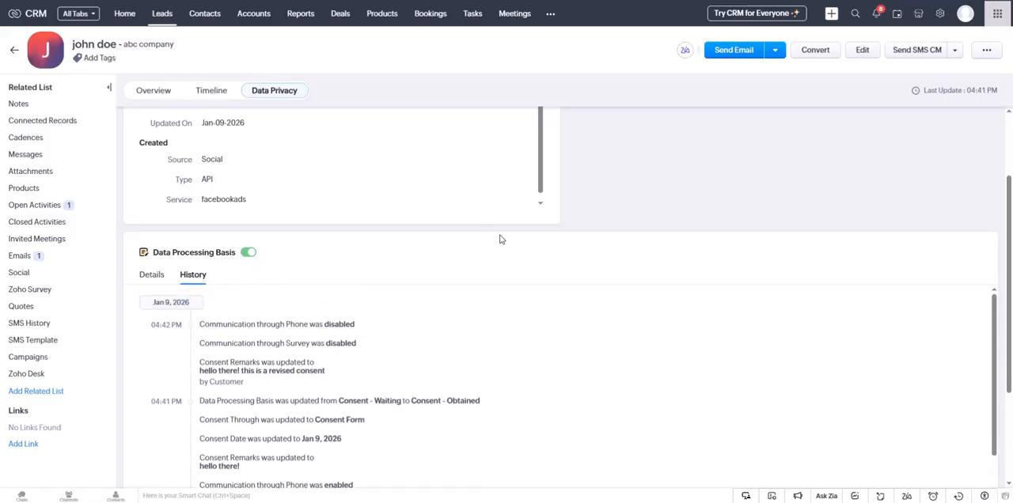
pyautogui.scroll(-2, 514, 269)
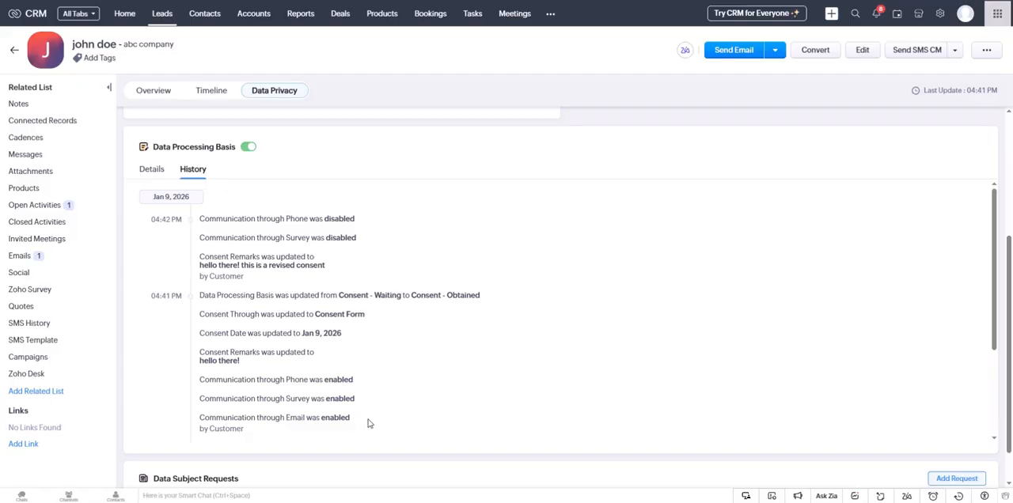
pyautogui.scroll(1, 355, 277)
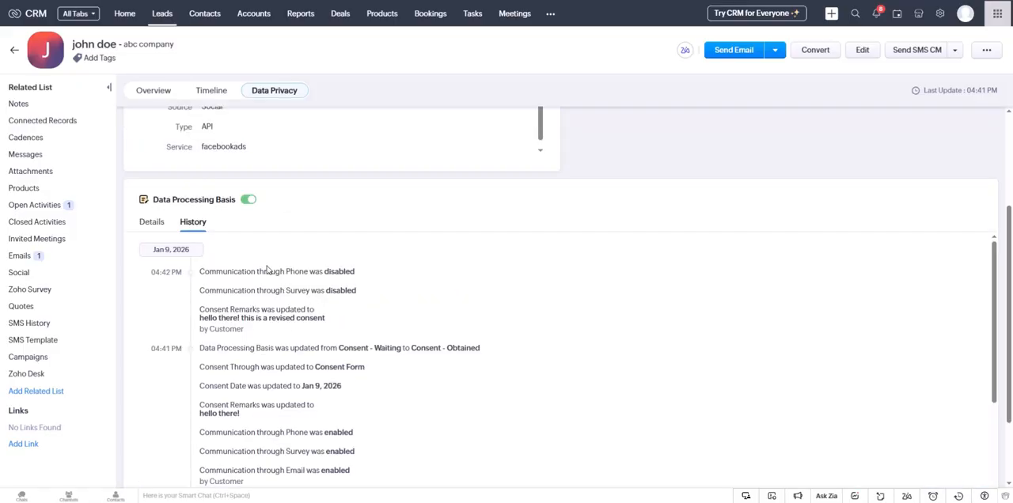
pyautogui.click(157, 224)
pyautogui.scroll(1, 371, 223)
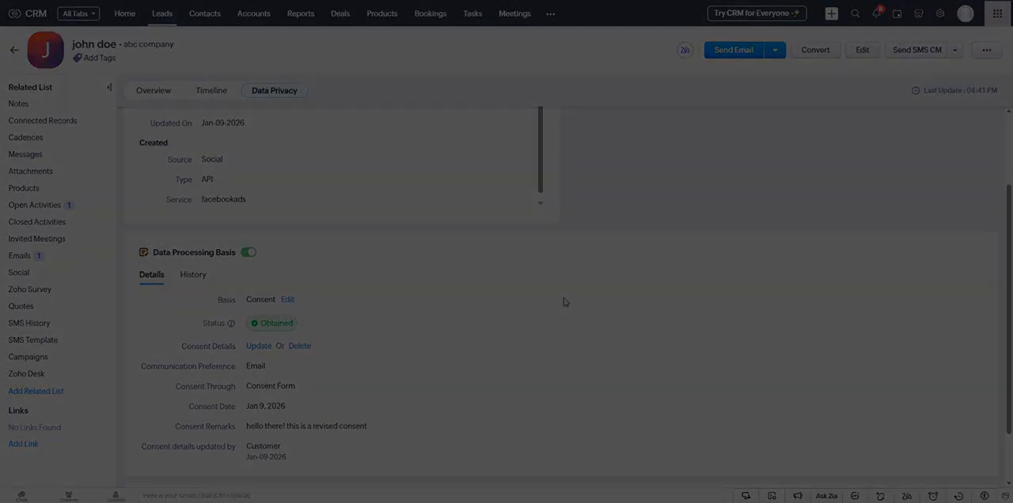